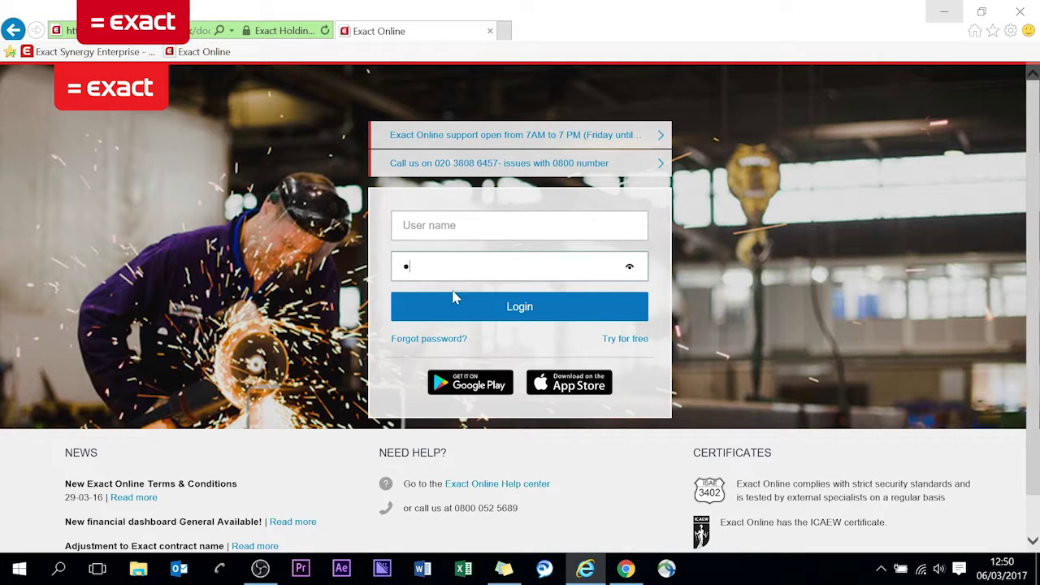
Log in to Exact Online with the saved user name and the account password.
click(487, 227)
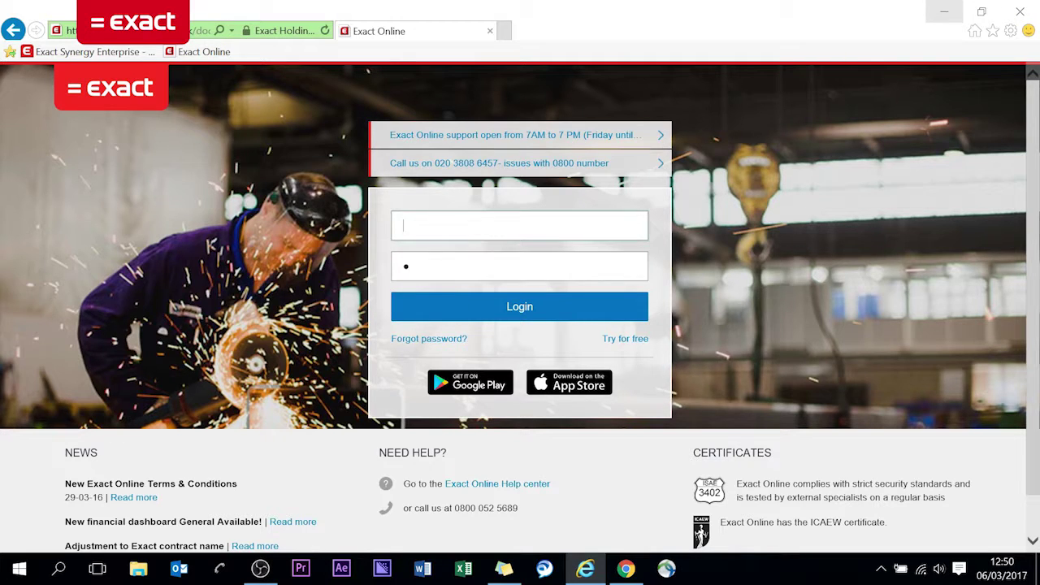
text(WDA)
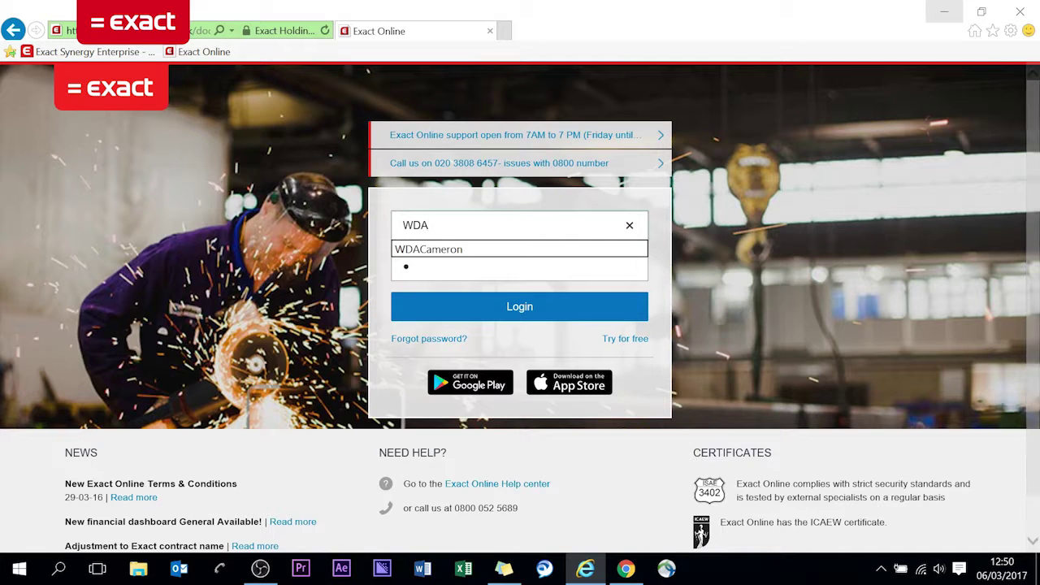
key(Down)
key(Tab)
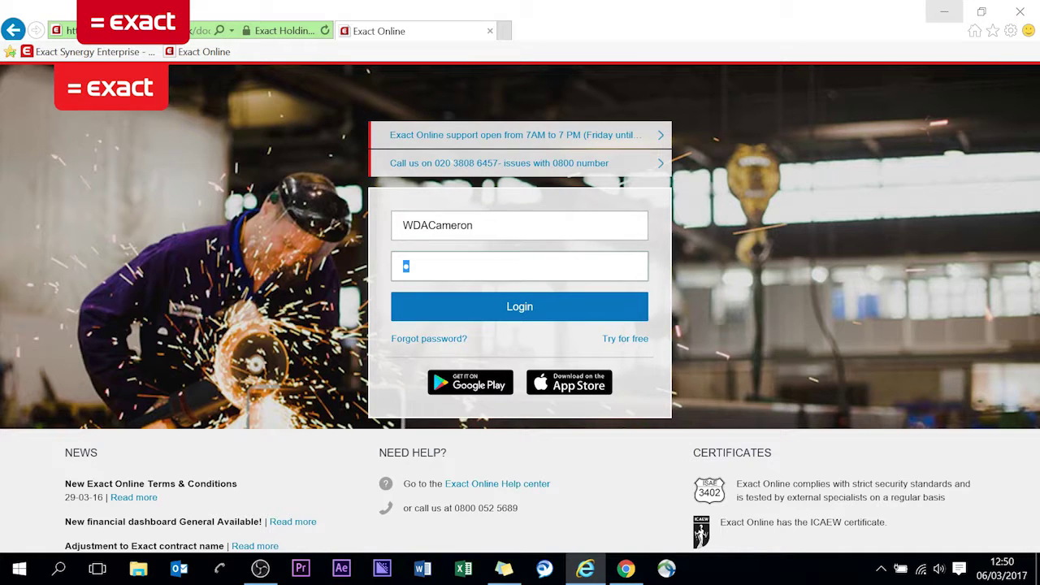
key(BackSpace)
text(**********)
key(Return)
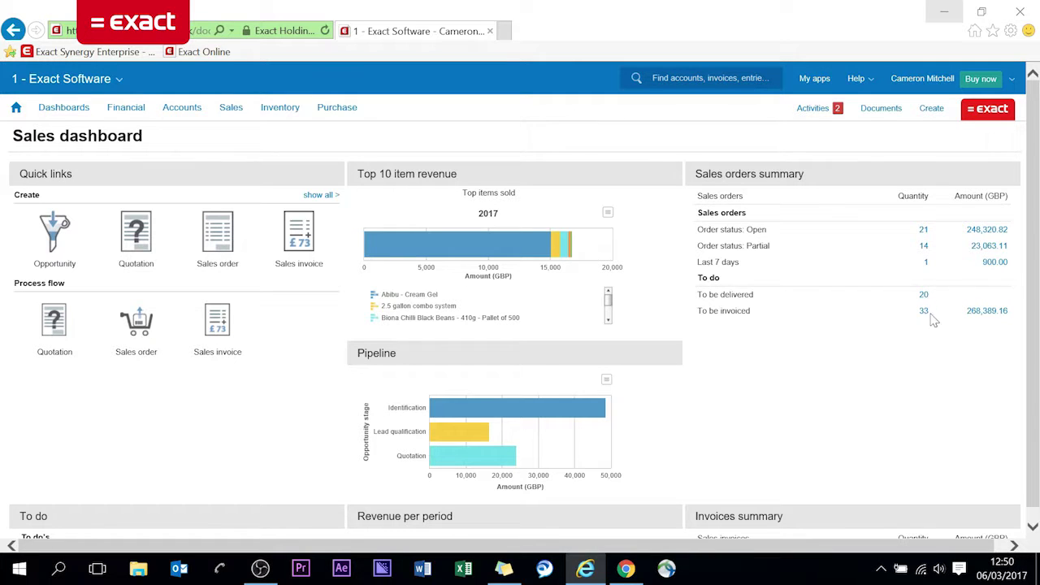
scroll(747, 329, down, 3)
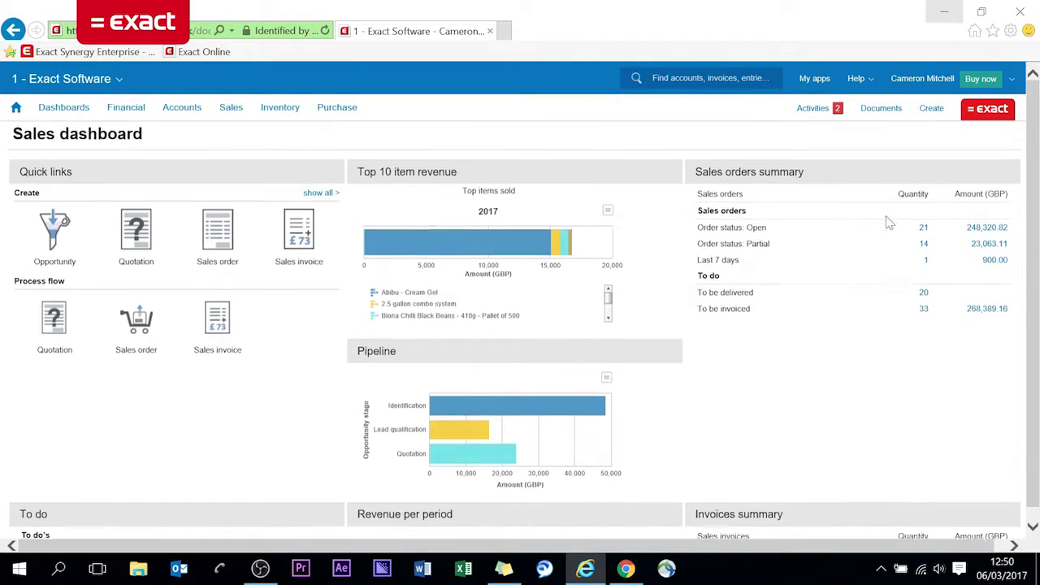
scroll(757, 327, down, 4)
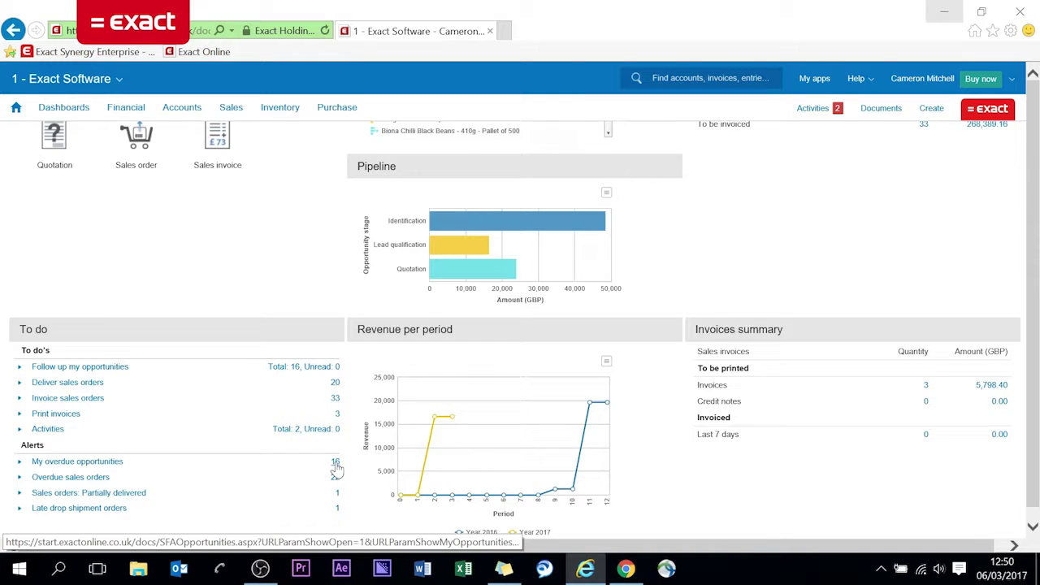
click(335, 465)
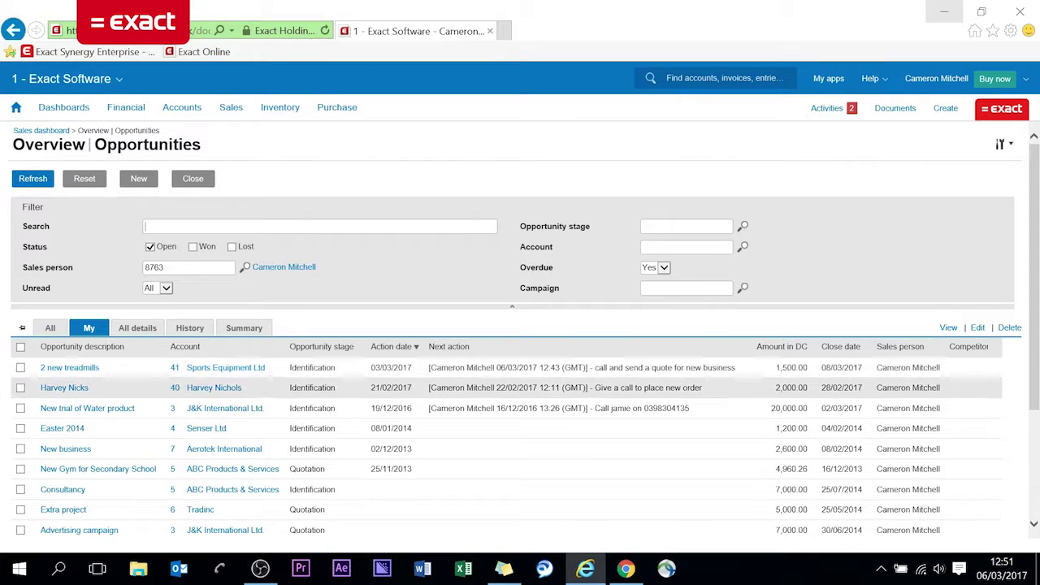
Open the Dashboards list.
click(61, 110)
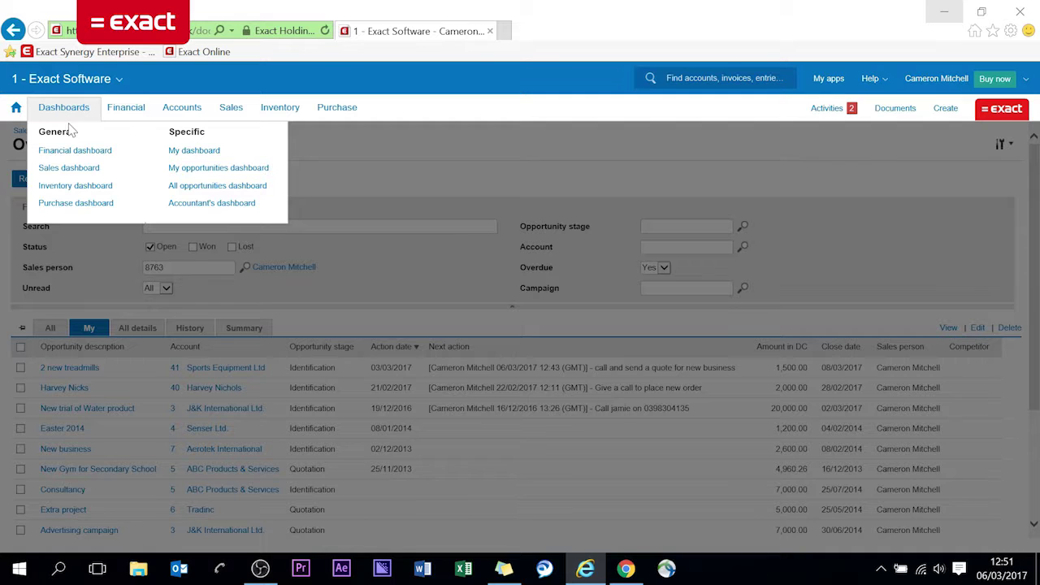
Go to the My opportunities dashboard and view its Sales forecast chart.
click(215, 175)
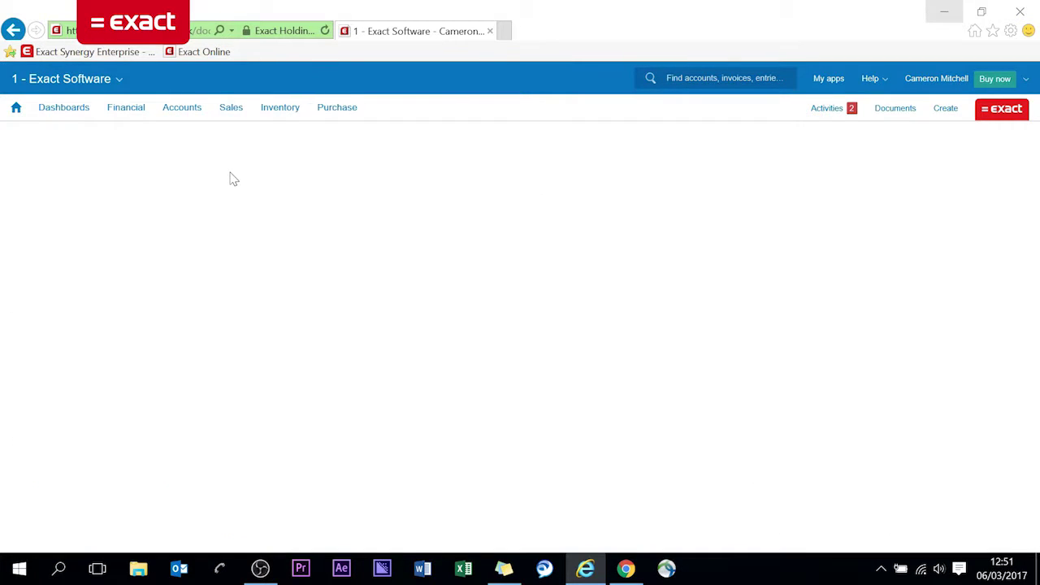
mouse_move(452, 242)
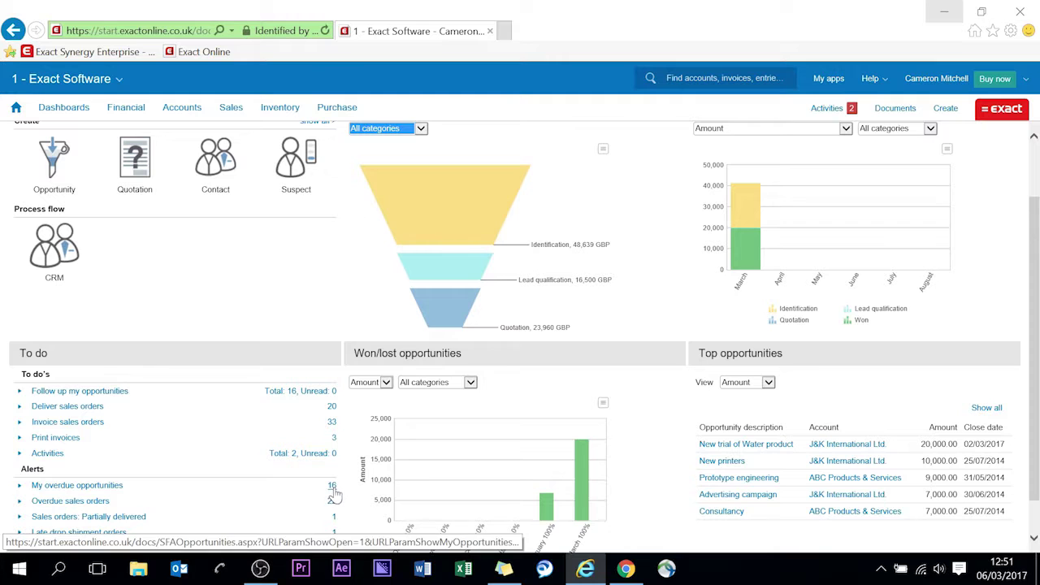
scroll(325, 406, up, 1)
scroll(349, 297, down, 1)
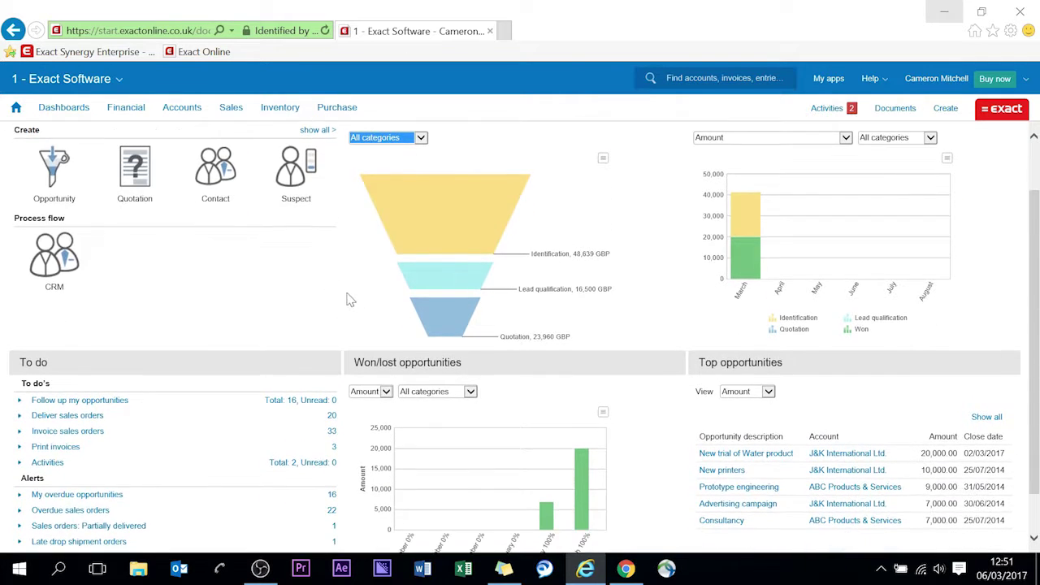
scroll(487, 260, up, 1)
scroll(582, 238, up, 1)
List the March Identification opportunities totalling 21,500, then close the list.
mouse_move(747, 280)
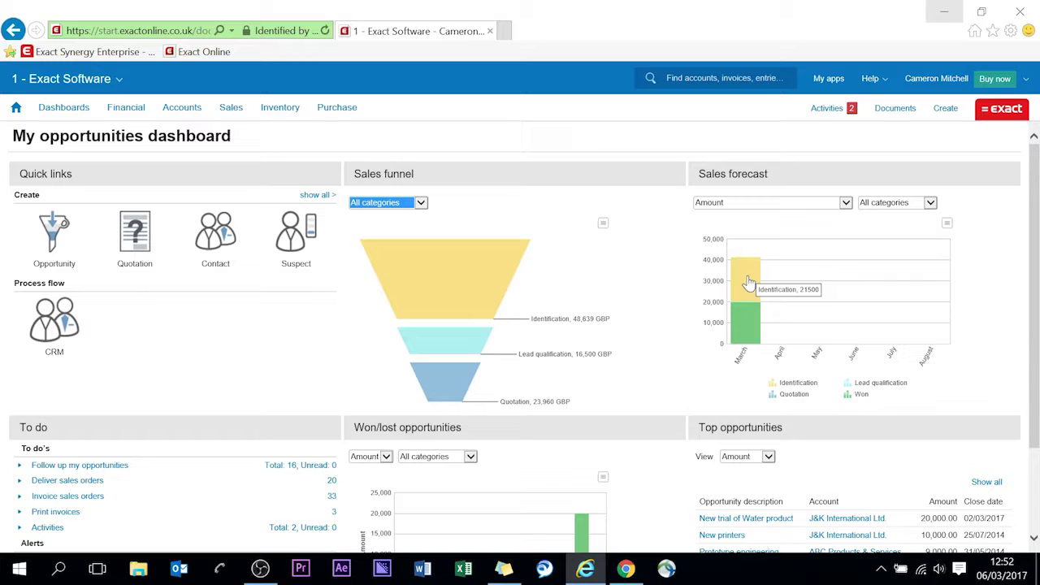
click(751, 281)
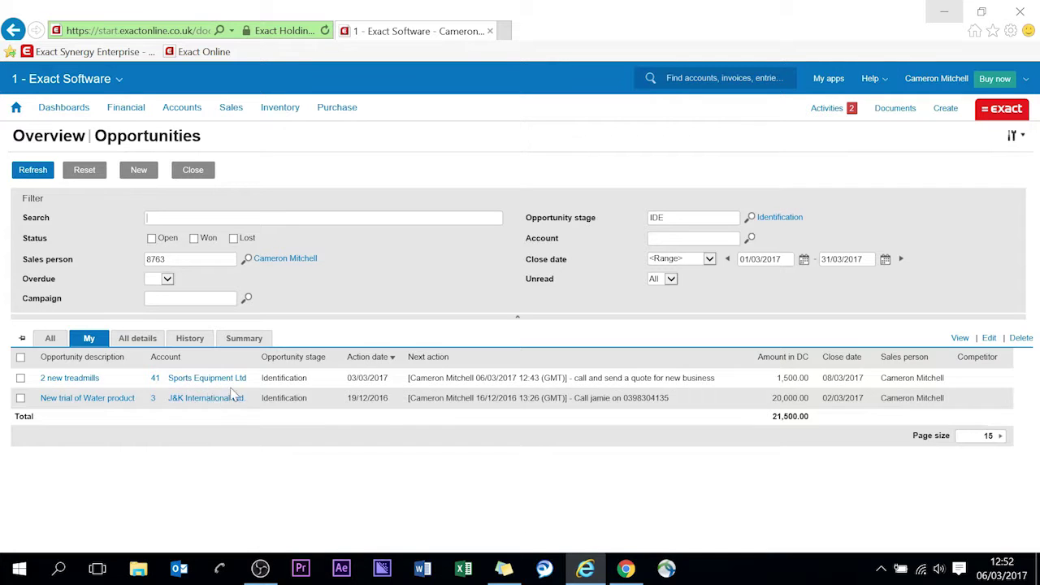
click(192, 169)
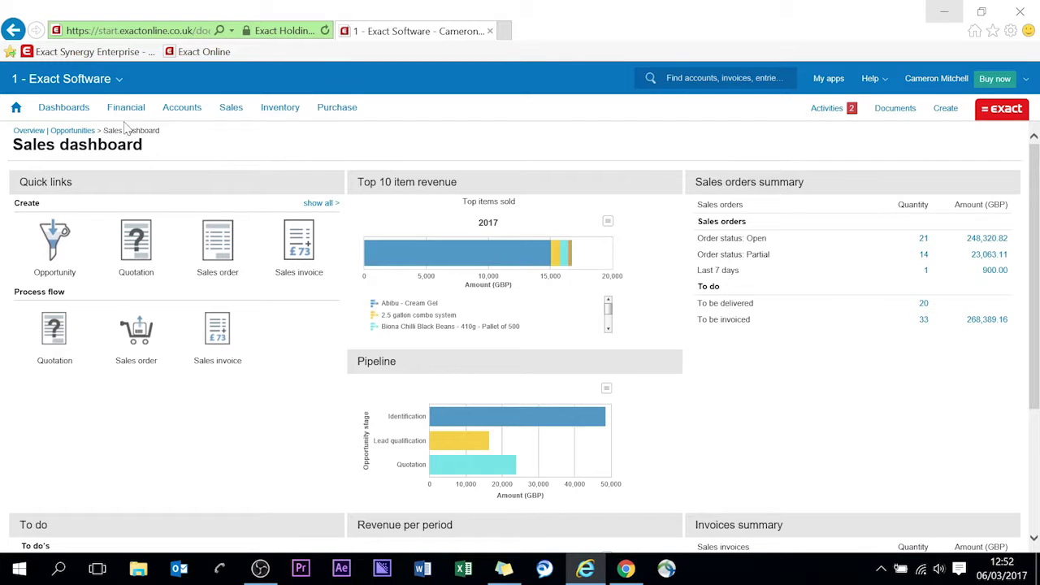
Reopen the My opportunities dashboard.
click(64, 106)
click(234, 169)
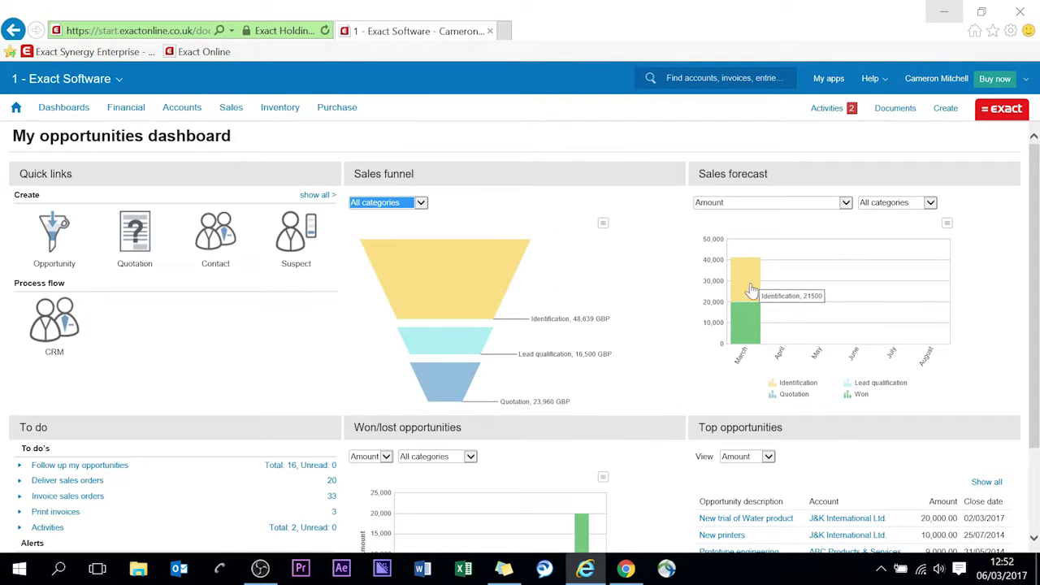
mouse_move(742, 329)
Return to the Sales dashboard and open the '2 new treadmills' overdue opportunity.
click(17, 111)
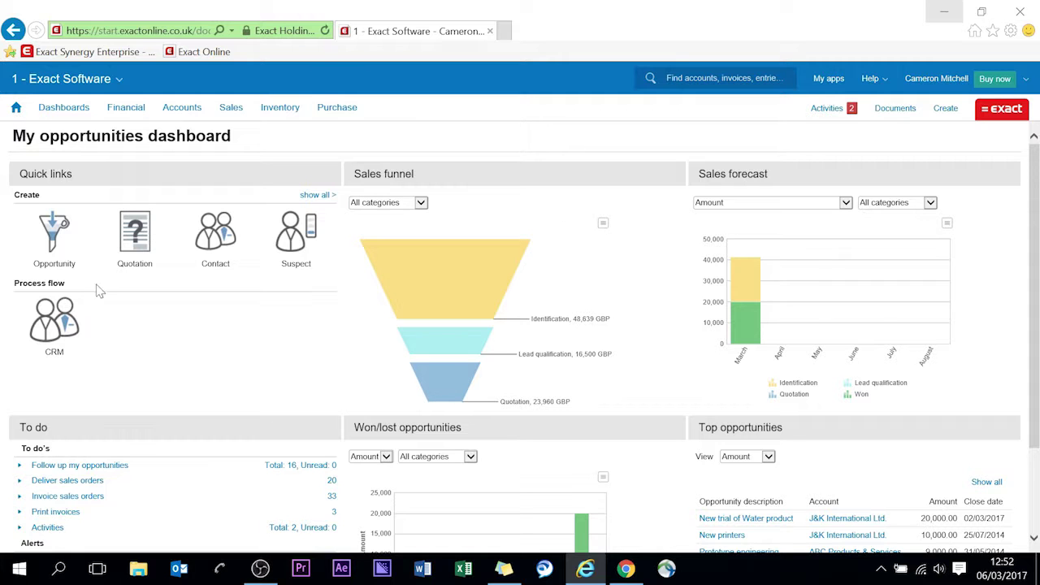
scroll(185, 405, down, 1)
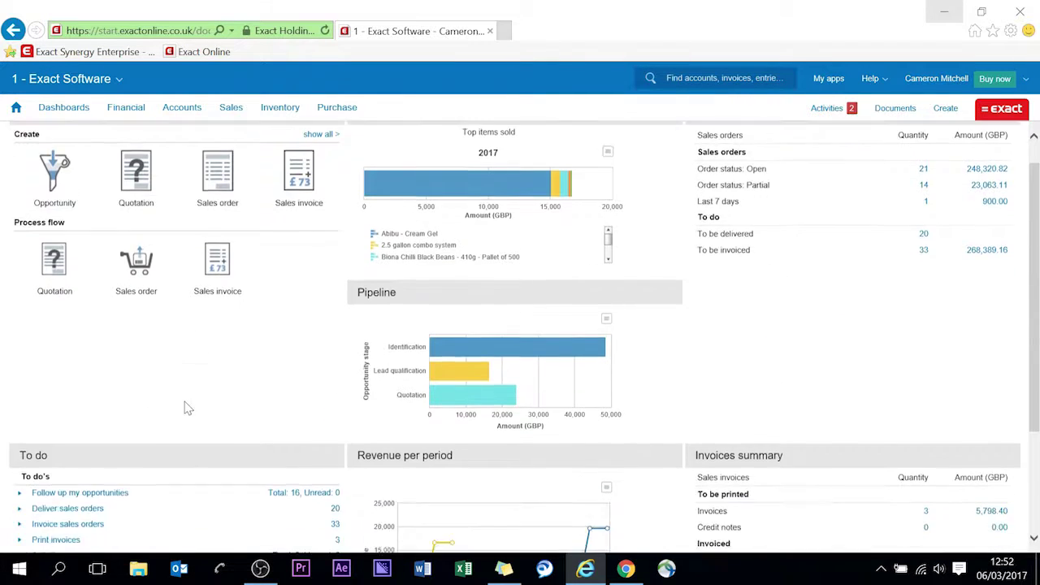
scroll(186, 405, down, 2)
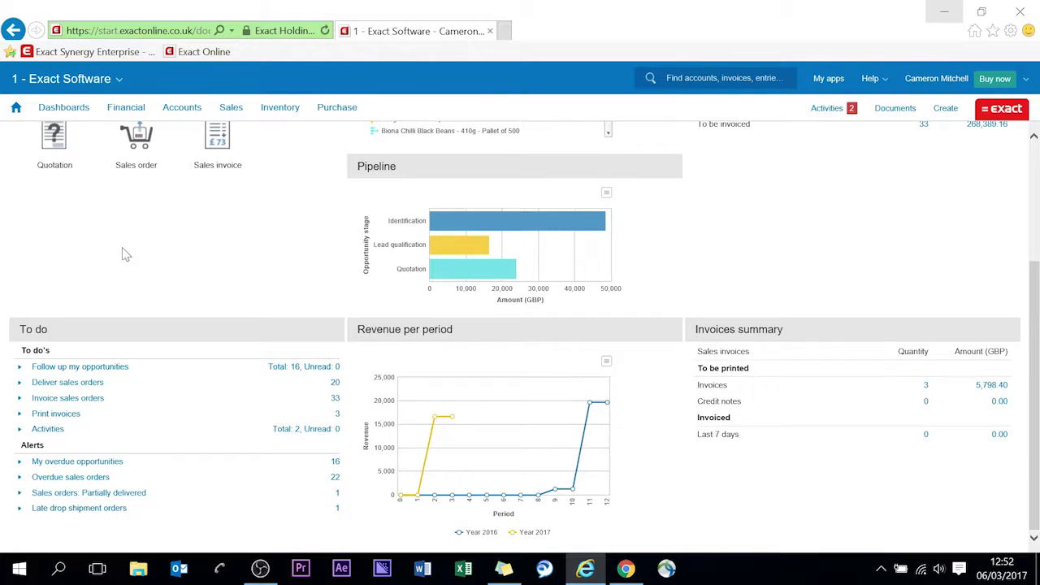
scroll(126, 255, up, 3)
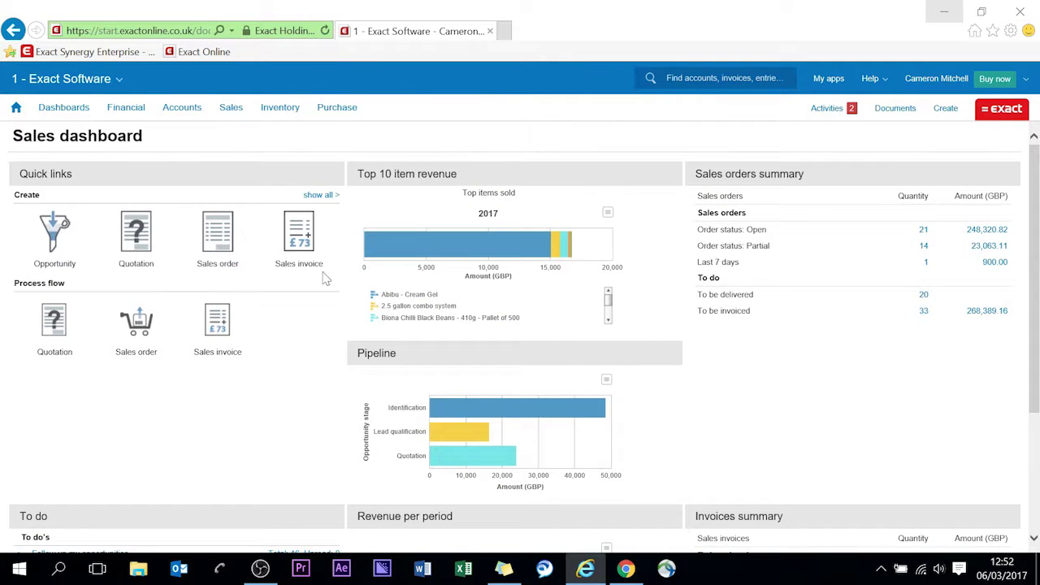
scroll(298, 383, down, 3)
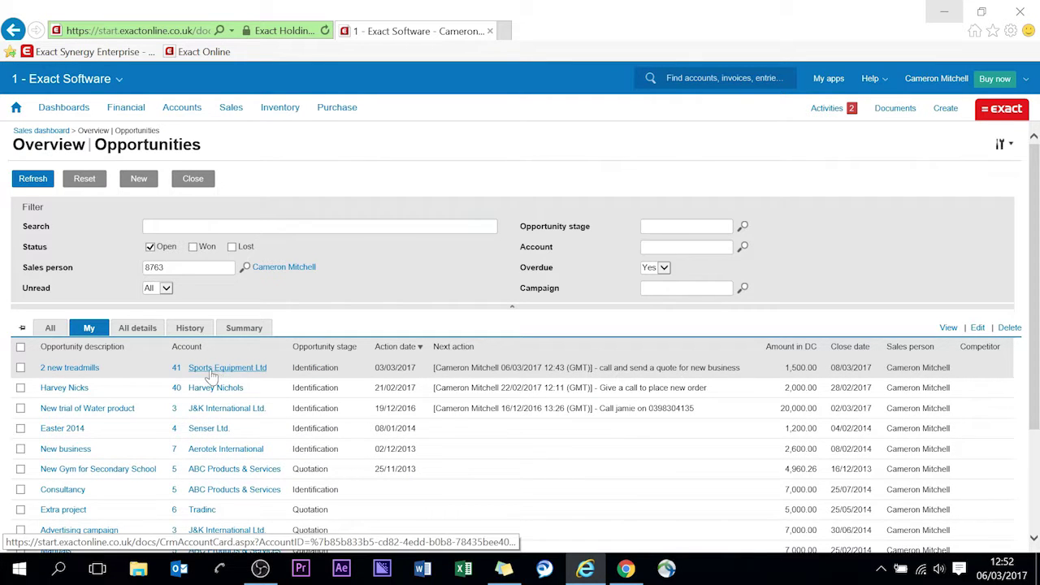
click(77, 373)
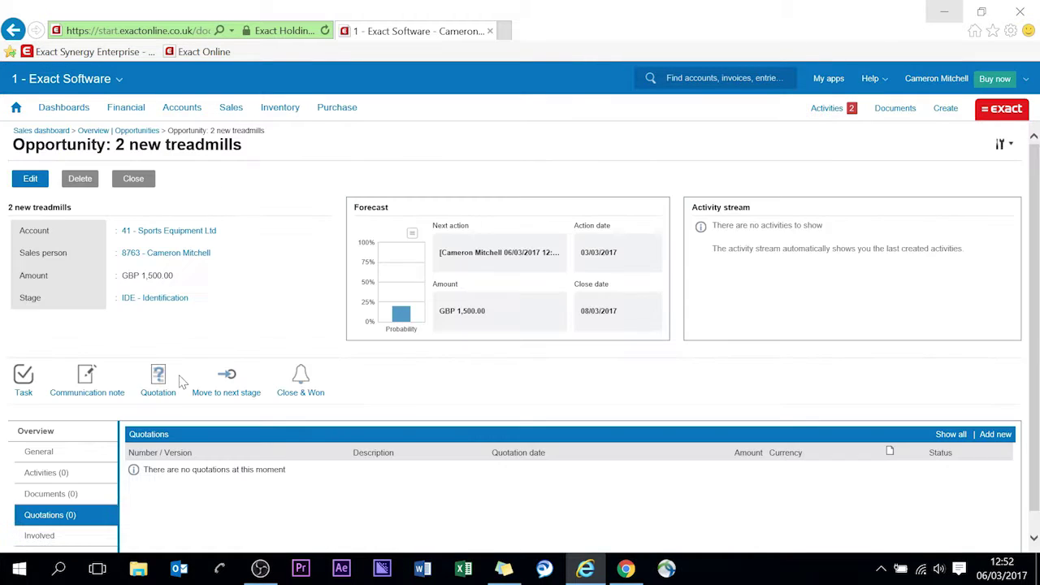
Inspect the '2 new treadmills' opportunity card for Sports Equipment Ltd.
scroll(257, 311, down, 1)
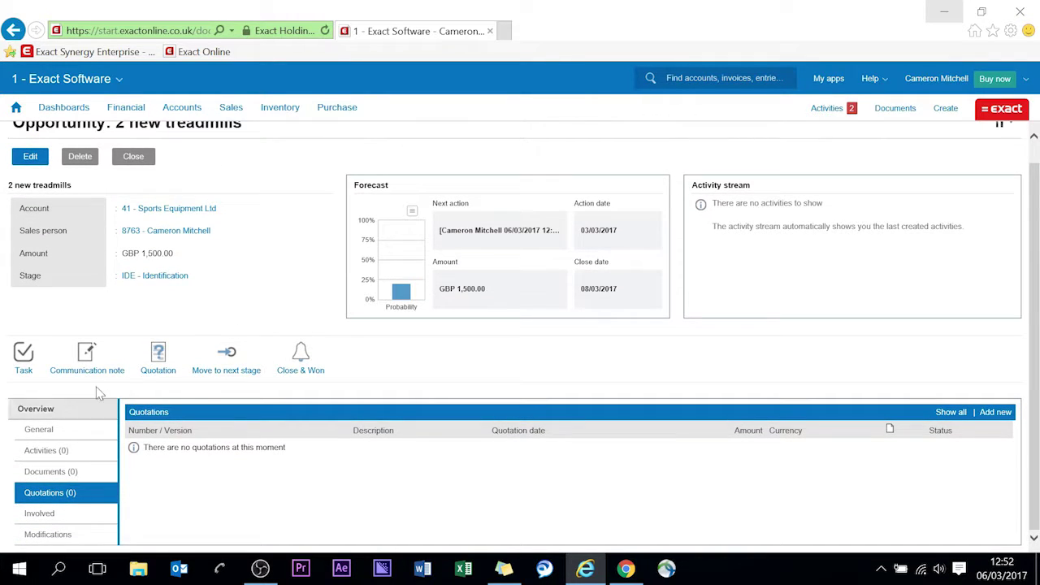
scroll(98, 393, up, 1)
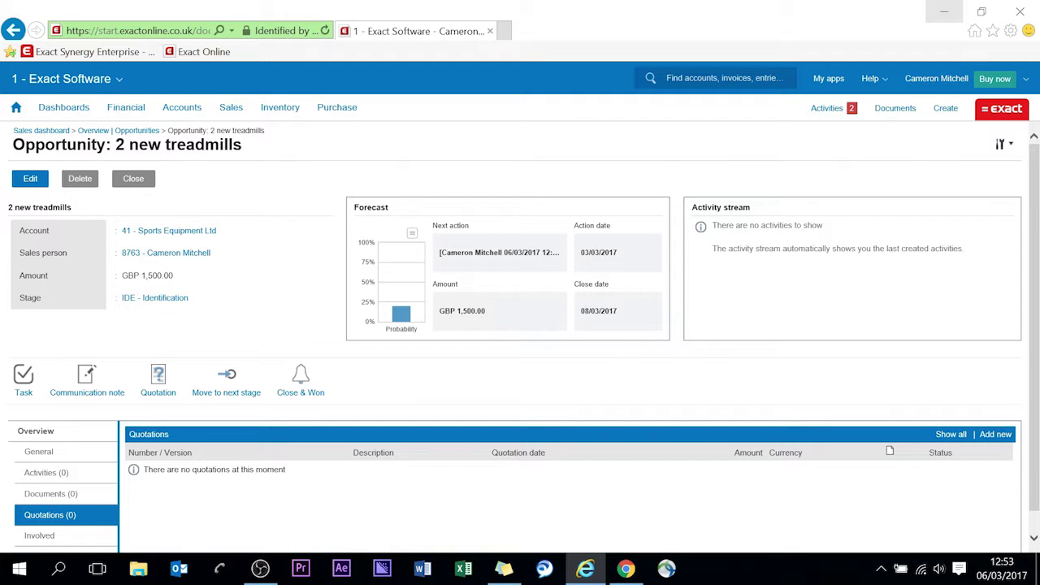
mouse_move(410, 318)
scroll(282, 298, down, 1)
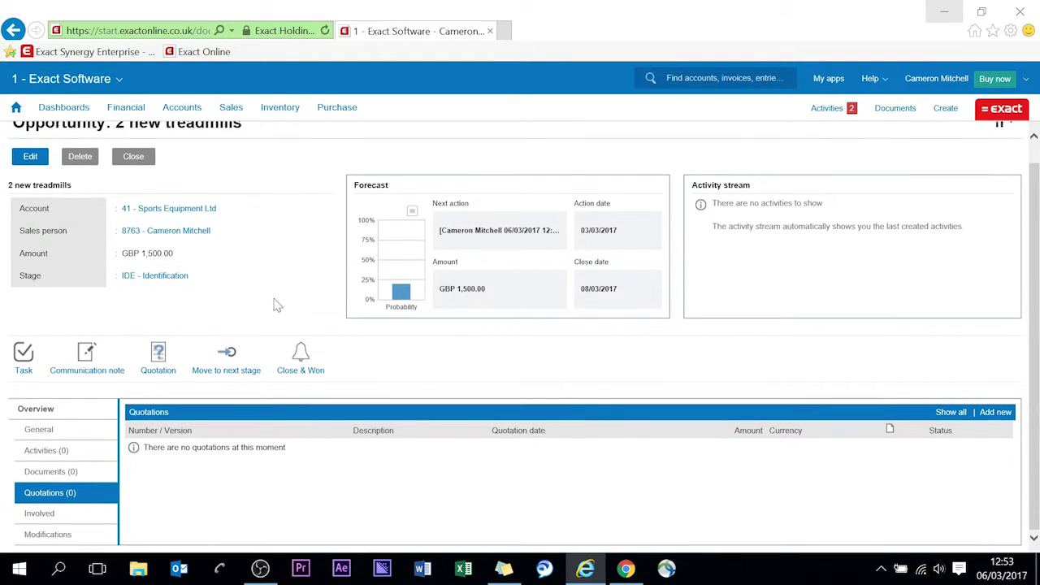
Check the opportunity's Documents, Quotations and Activities, then start a new quotation.
click(73, 475)
click(85, 498)
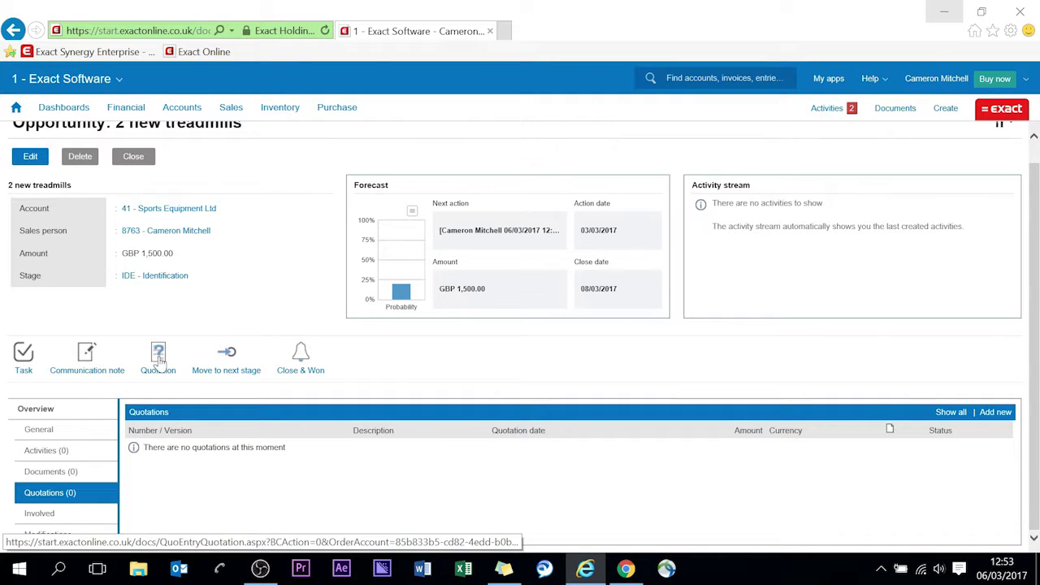
click(70, 457)
mouse_move(990, 416)
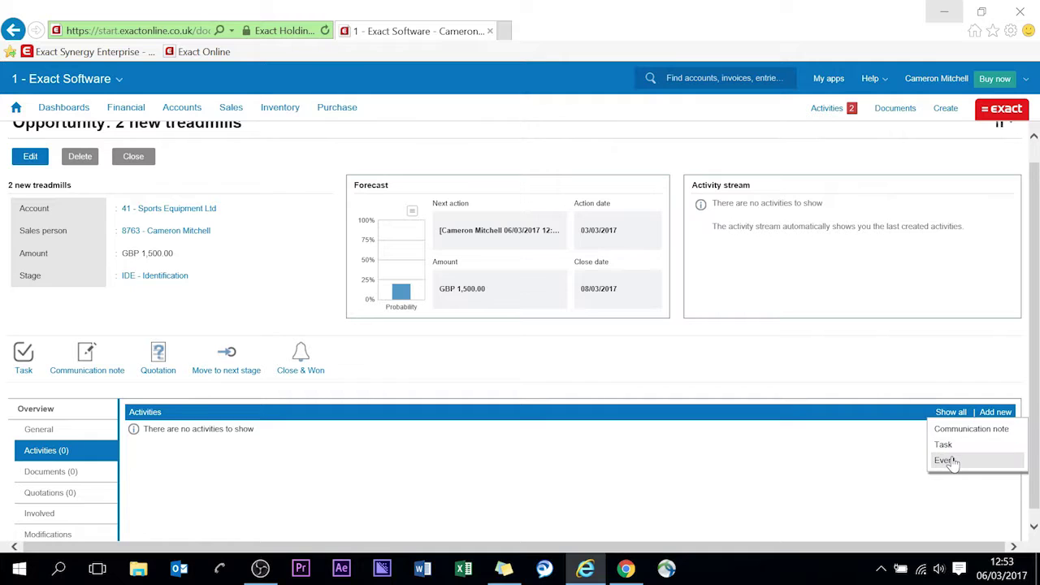
click(166, 375)
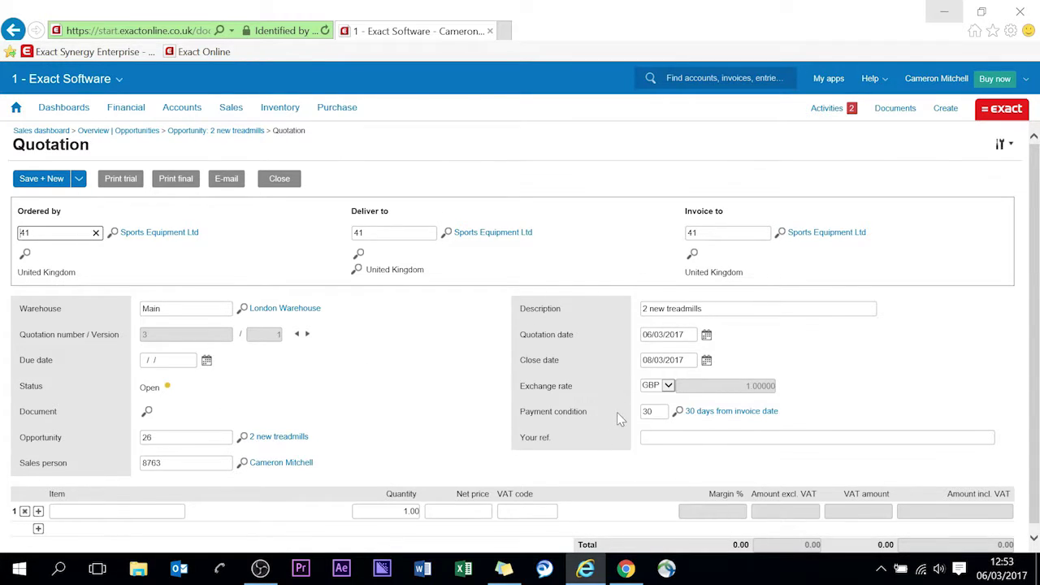
Pick item FIT001 Treadmill from the Items lookup for the first quotation line.
scroll(478, 421, down, 1)
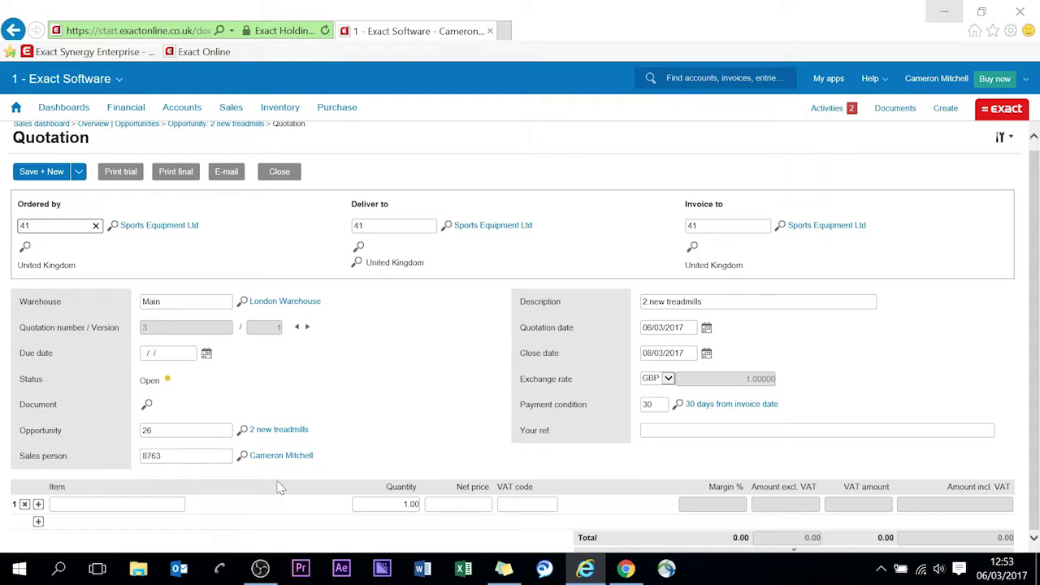
click(150, 509)
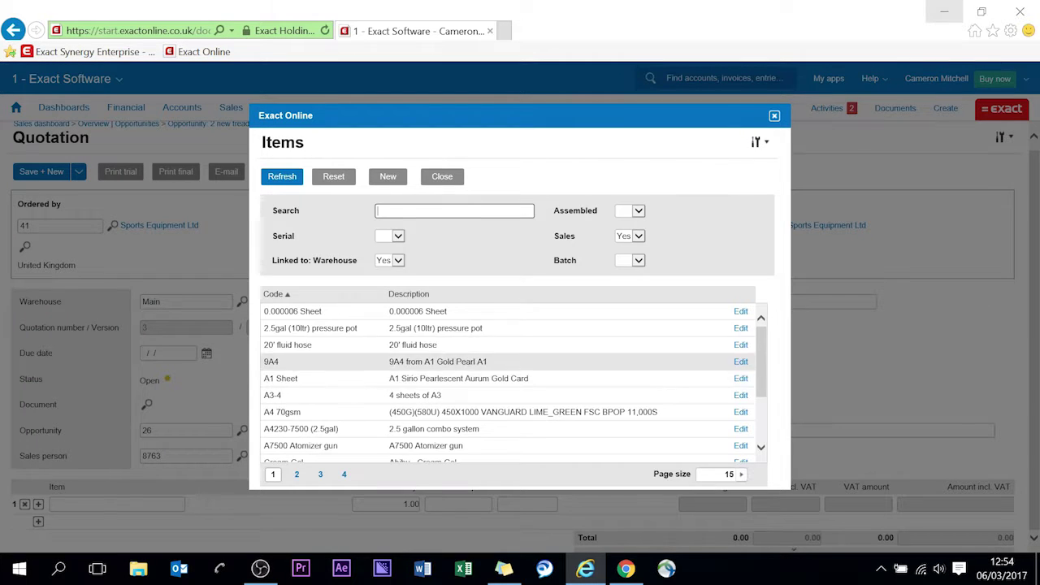
scroll(411, 396, down, 2)
scroll(411, 396, down, 2)
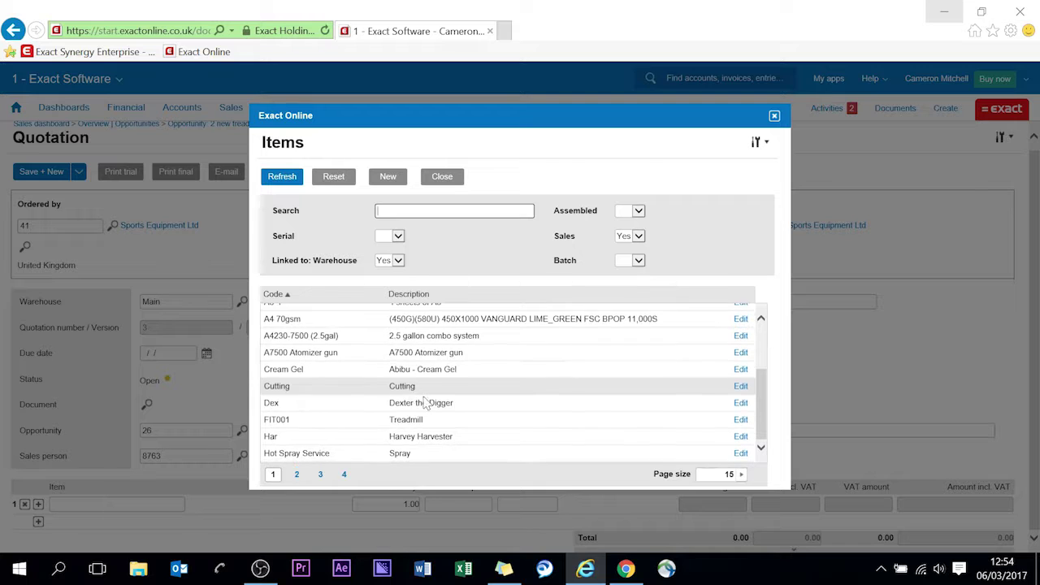
click(406, 421)
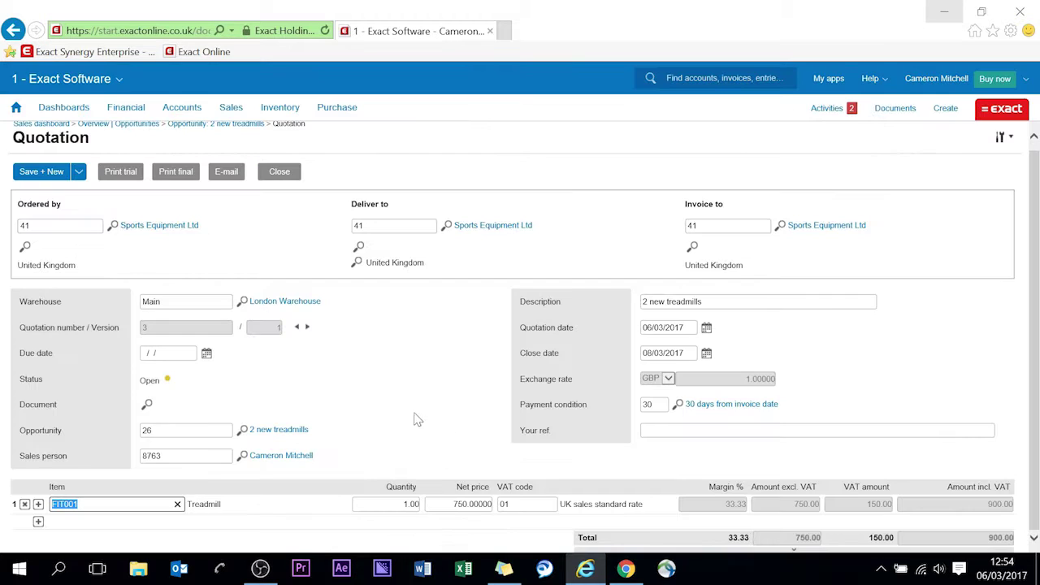
click(151, 506)
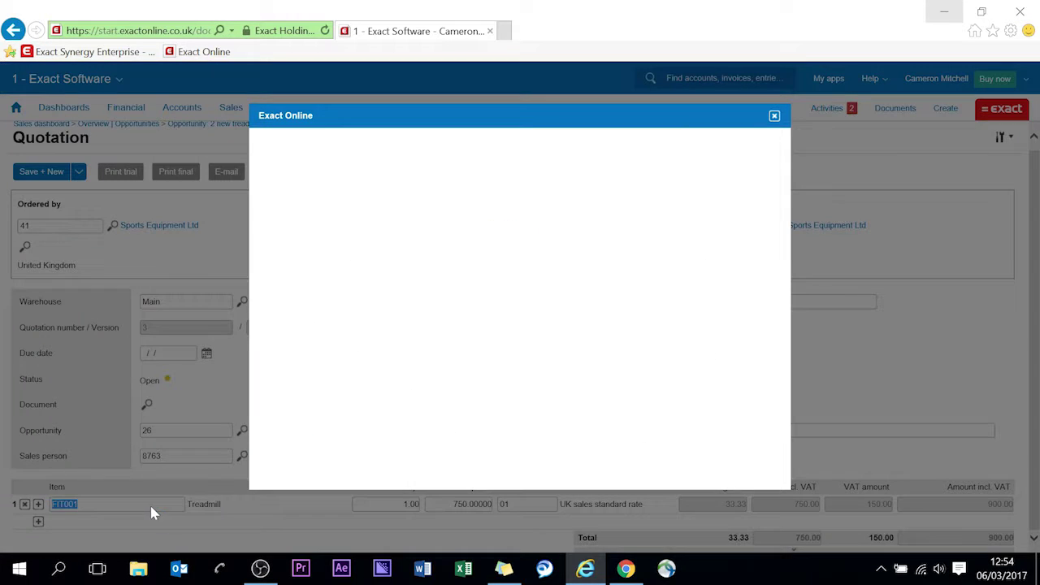
click(418, 211)
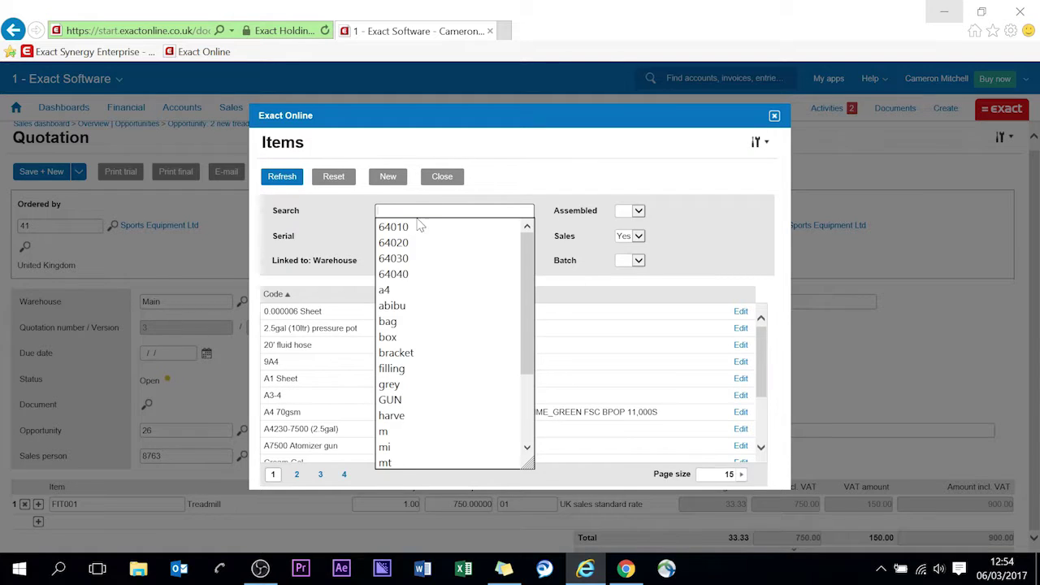
click(339, 240)
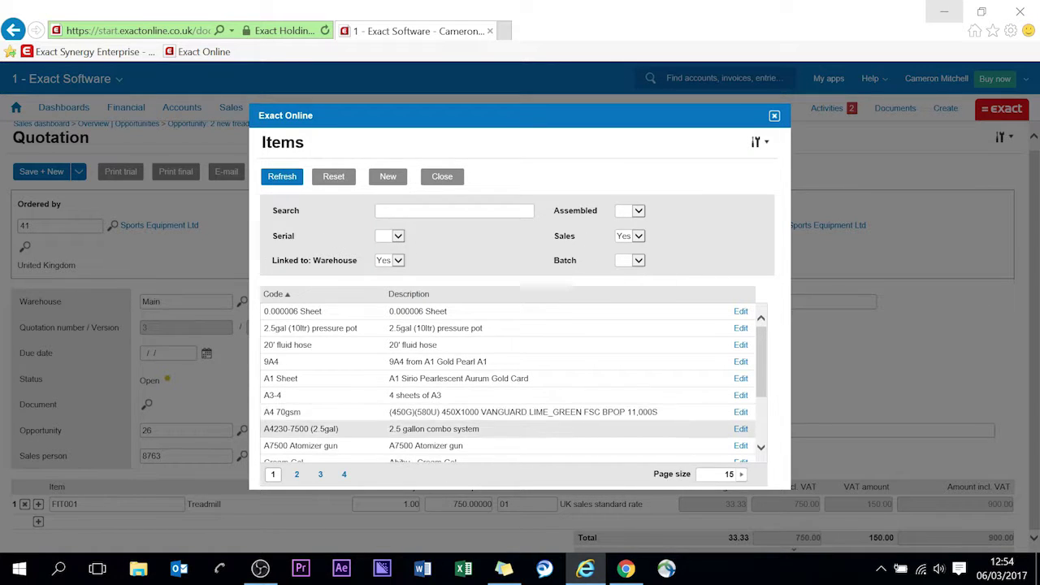
scroll(416, 447, down, 2)
scroll(416, 449, down, 1)
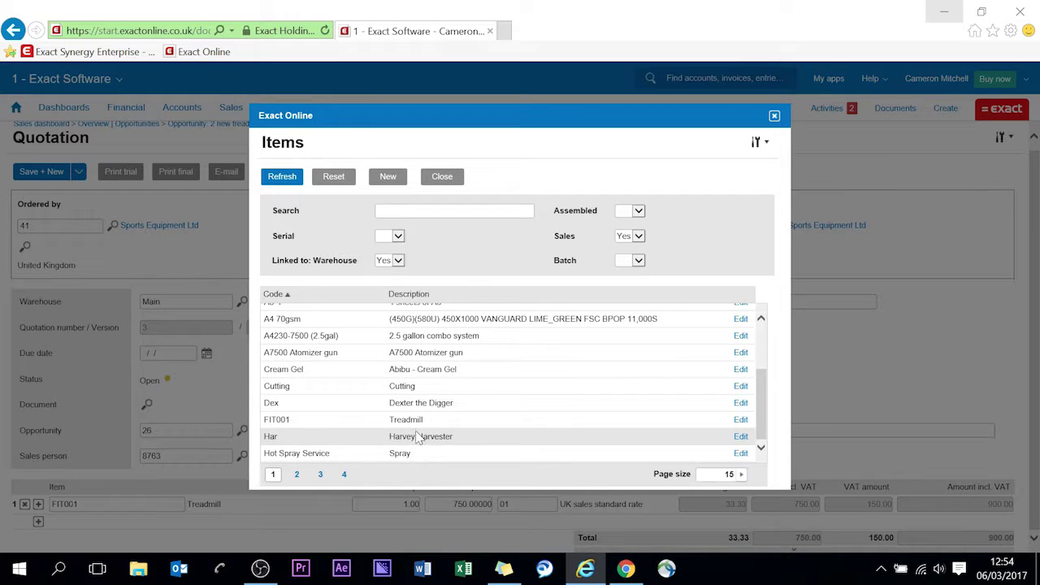
click(419, 420)
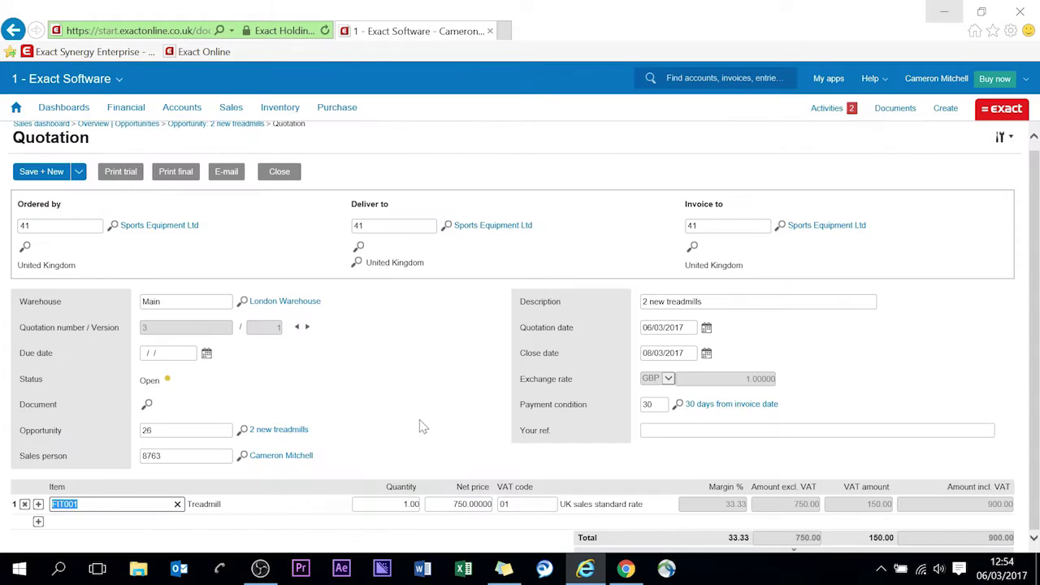
Change the treadmill's net price from 750 to 700, giving 840 including VAT.
click(724, 508)
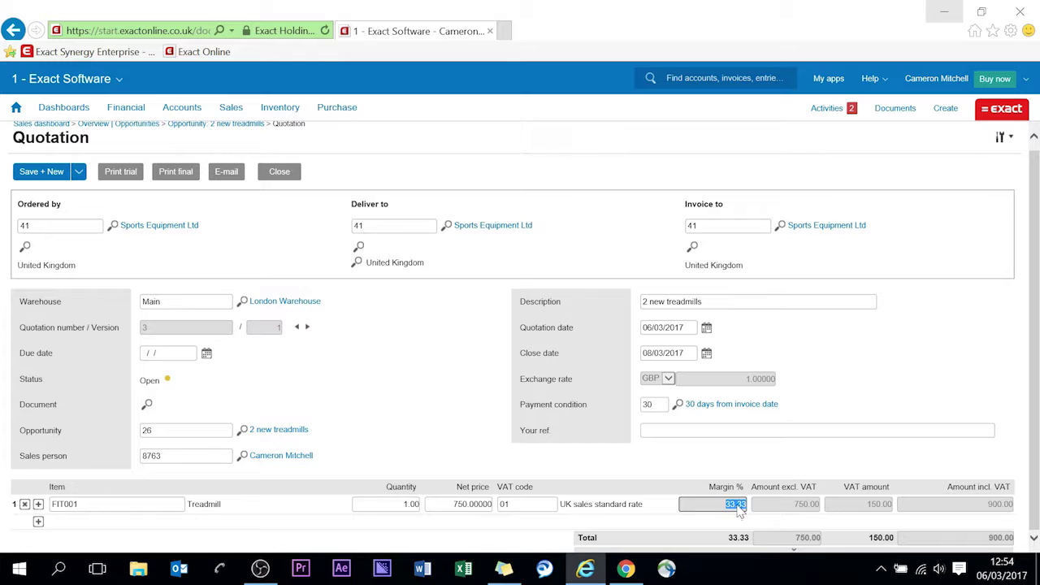
click(447, 504)
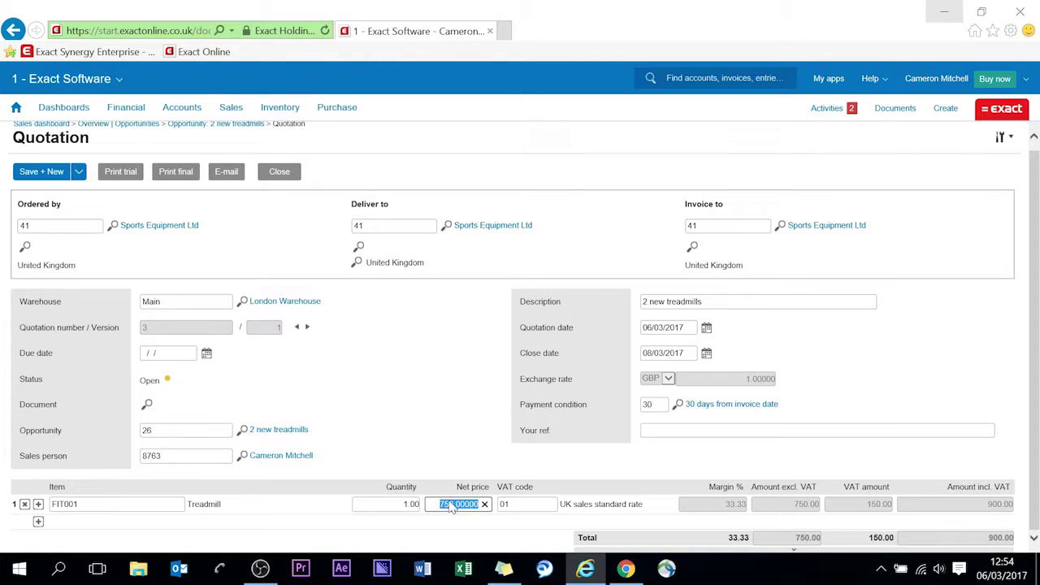
click(447, 504)
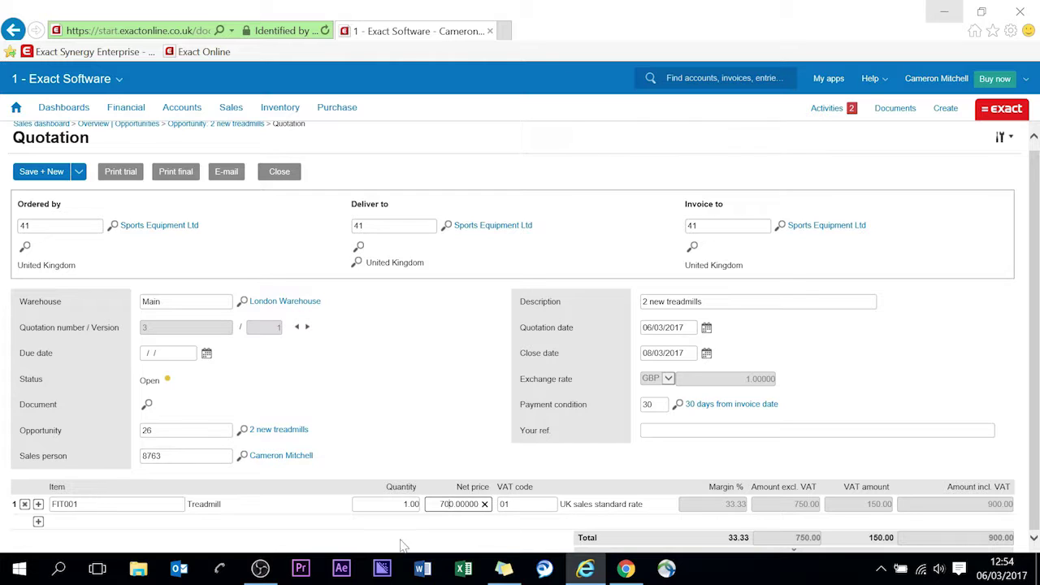
key(Tab)
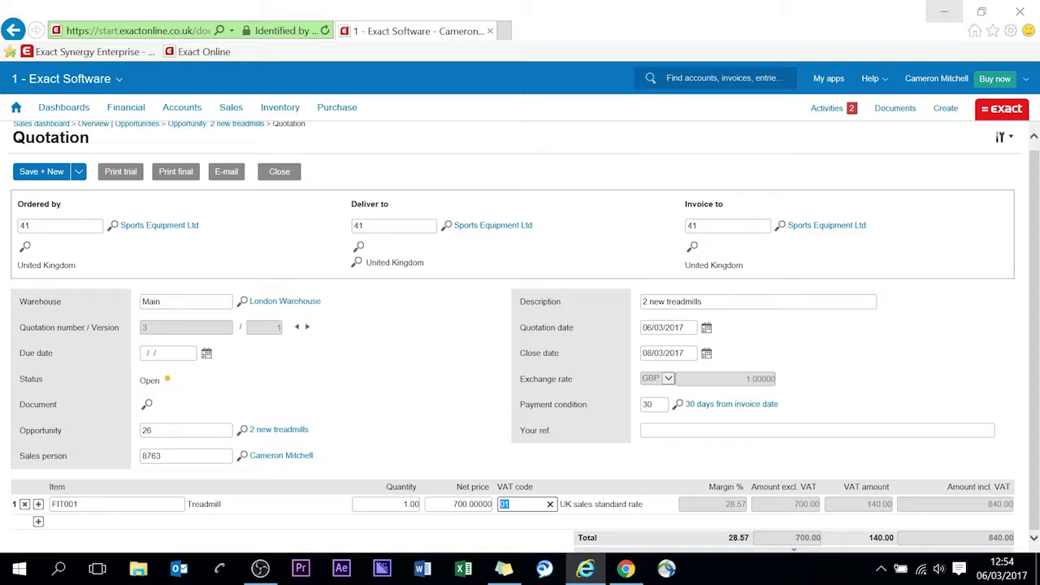
click(694, 528)
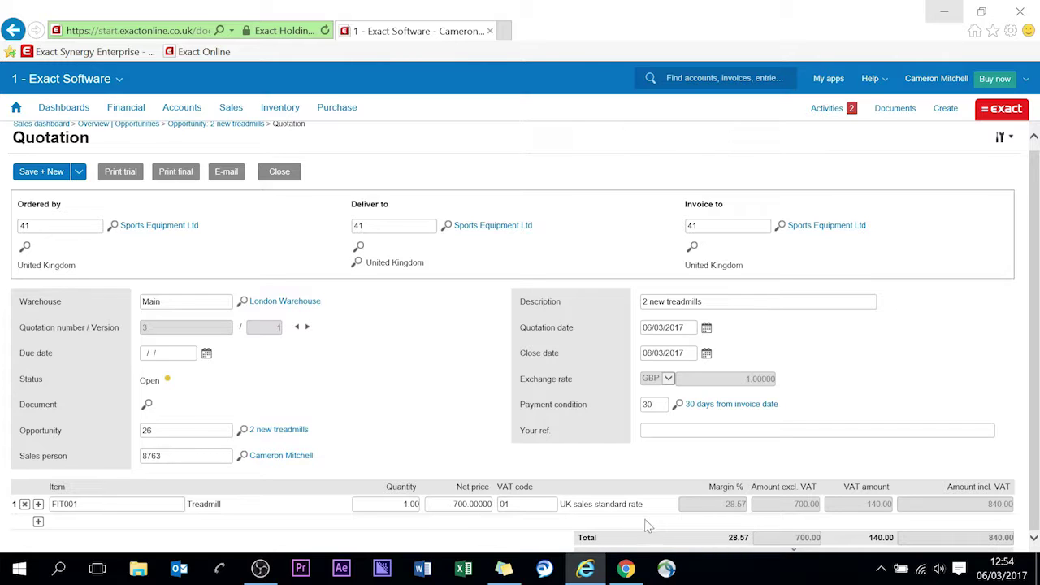
click(459, 504)
Restore the 750 net price and finalise quotation 3/1 without updating the opportunity amount.
click(686, 527)
click(176, 180)
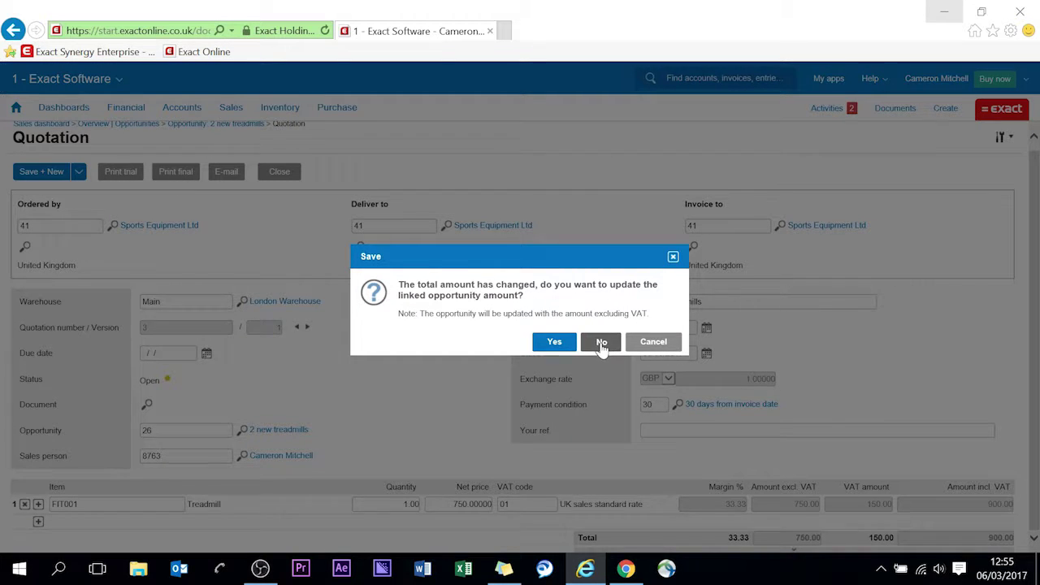
click(601, 342)
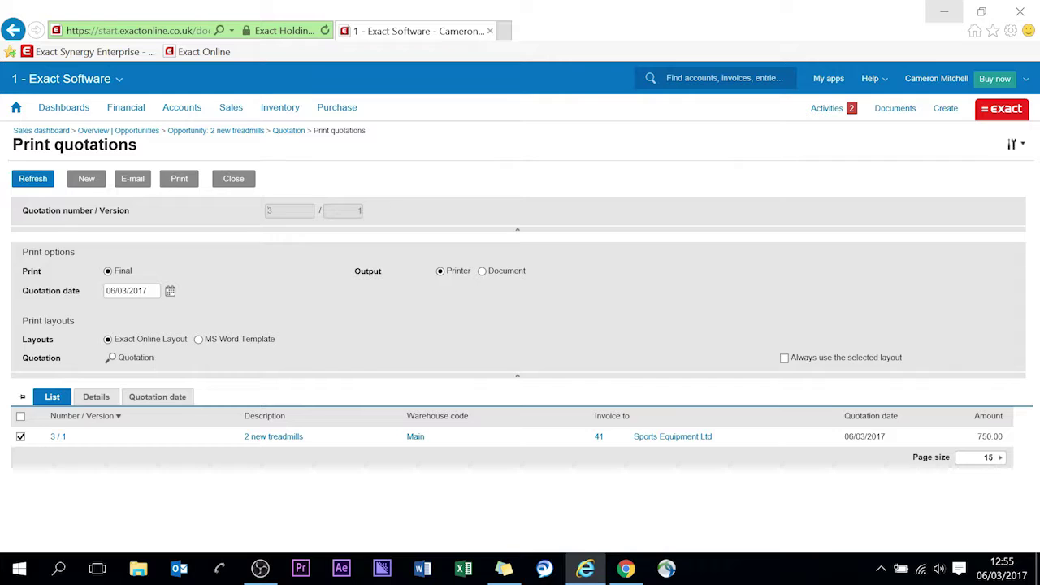
double_click(135, 358)
click(135, 357)
click(139, 179)
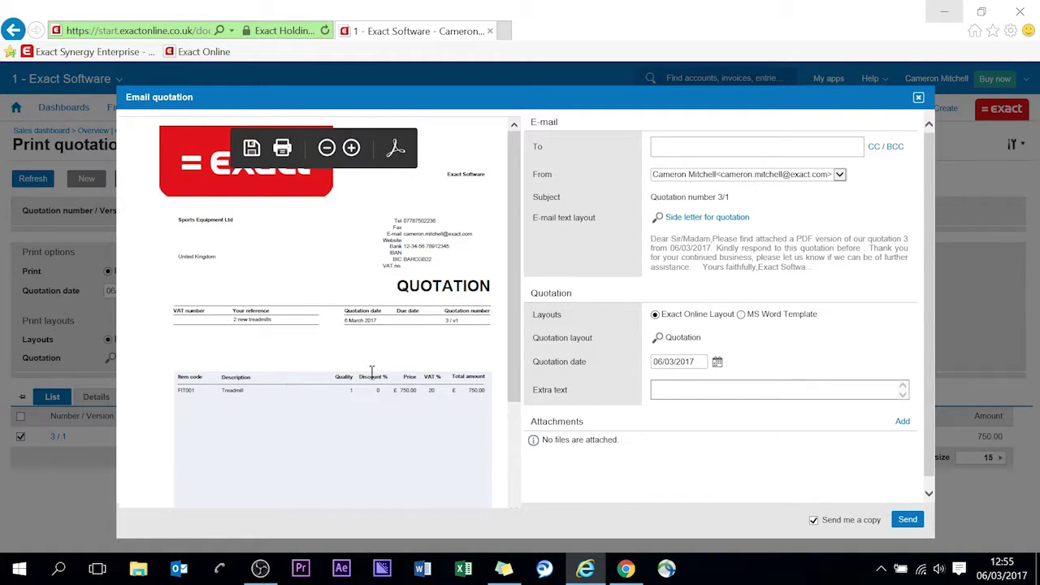
Review the quotation PDF, address the e-mail to the recipient, and send quotation 3/1.
scroll(372, 386, down, 1)
scroll(374, 340, down, 1)
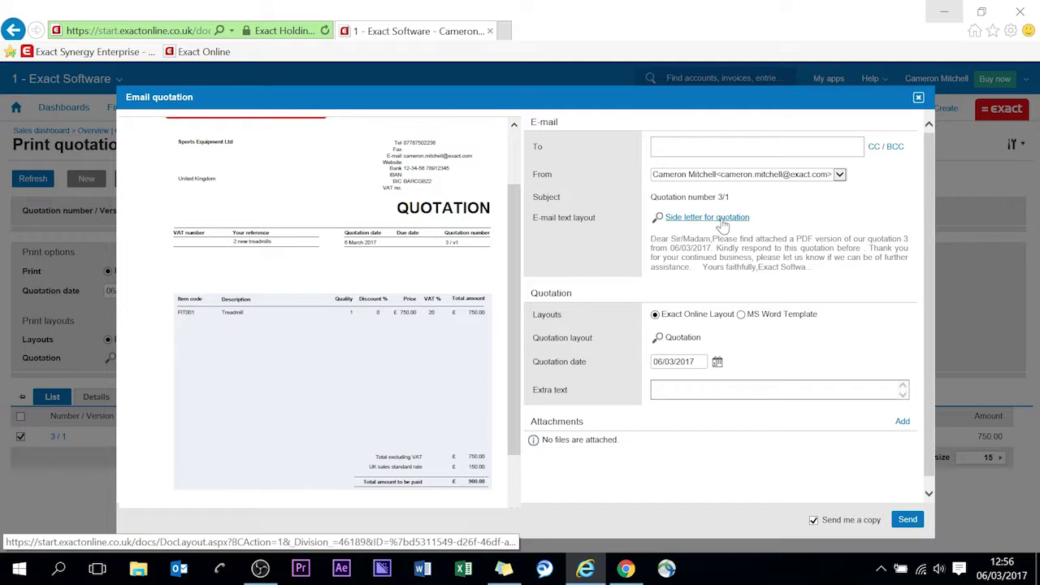
scroll(413, 235, up, 2)
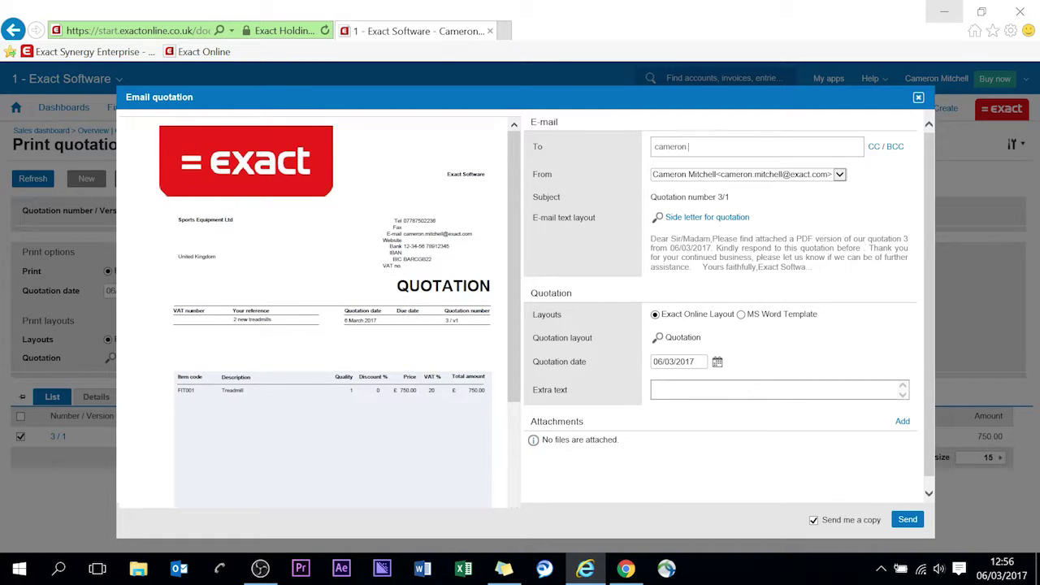
click(906, 520)
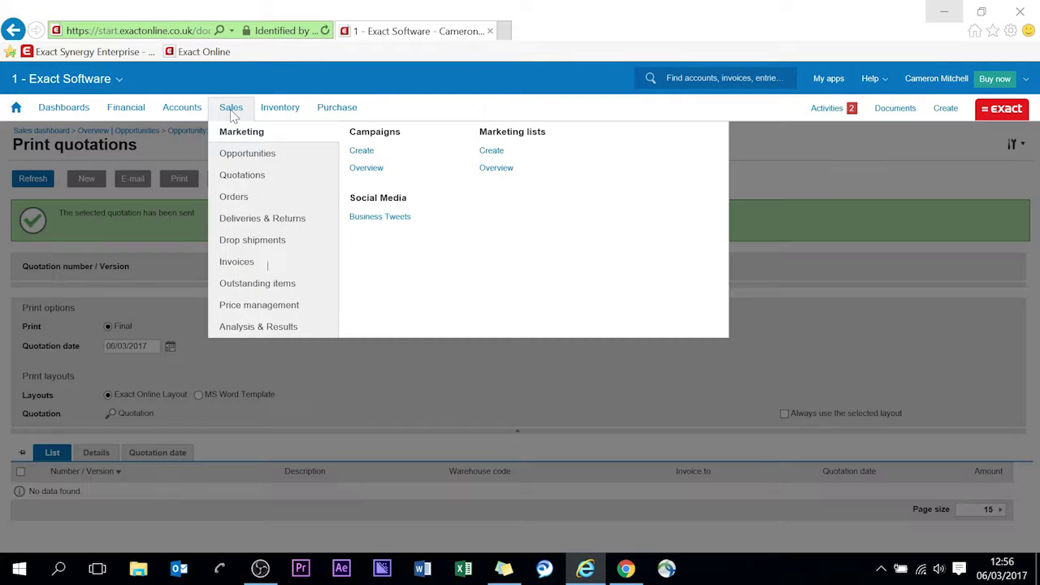
Open Sales > Quotations > Process to see quotation 3/1 listed as Printed at 750.00.
mouse_move(74, 114)
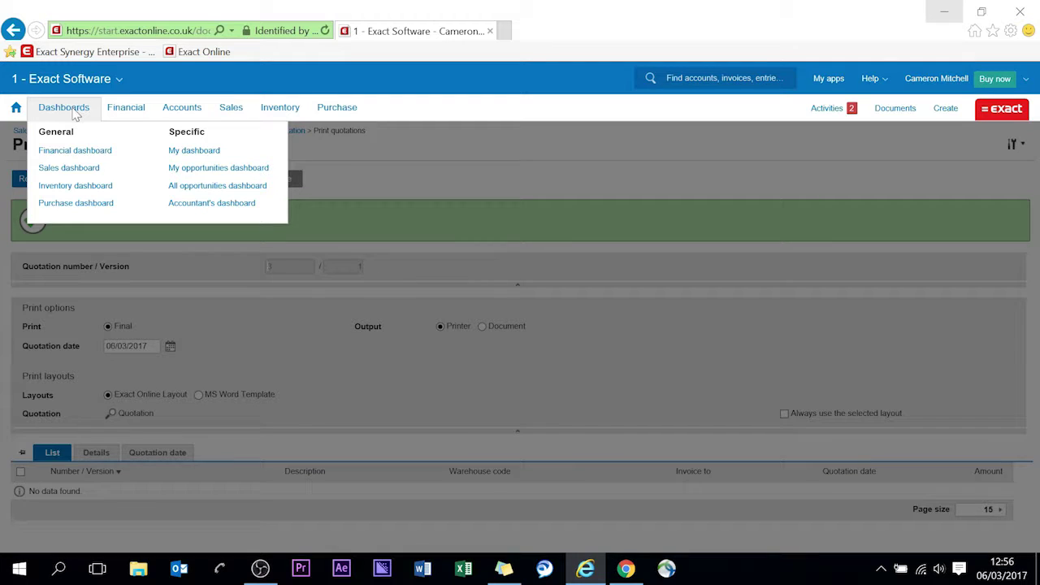
mouse_move(233, 112)
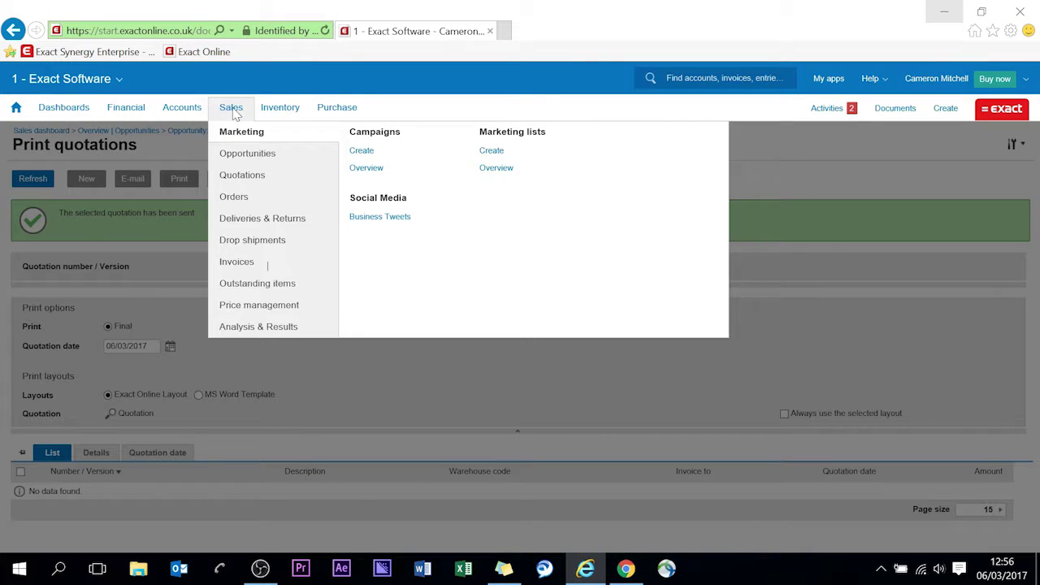
mouse_move(242, 183)
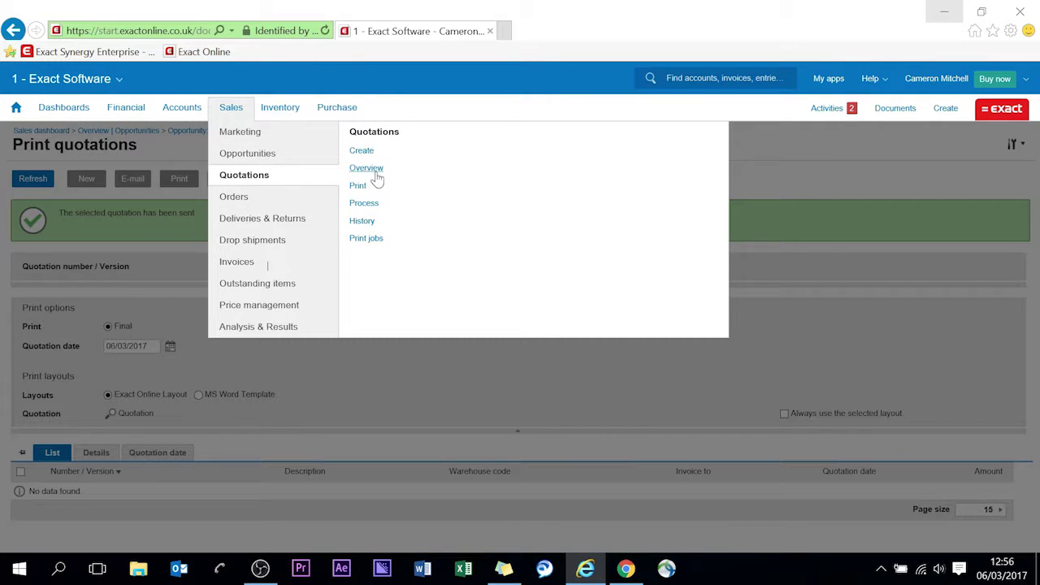
click(364, 205)
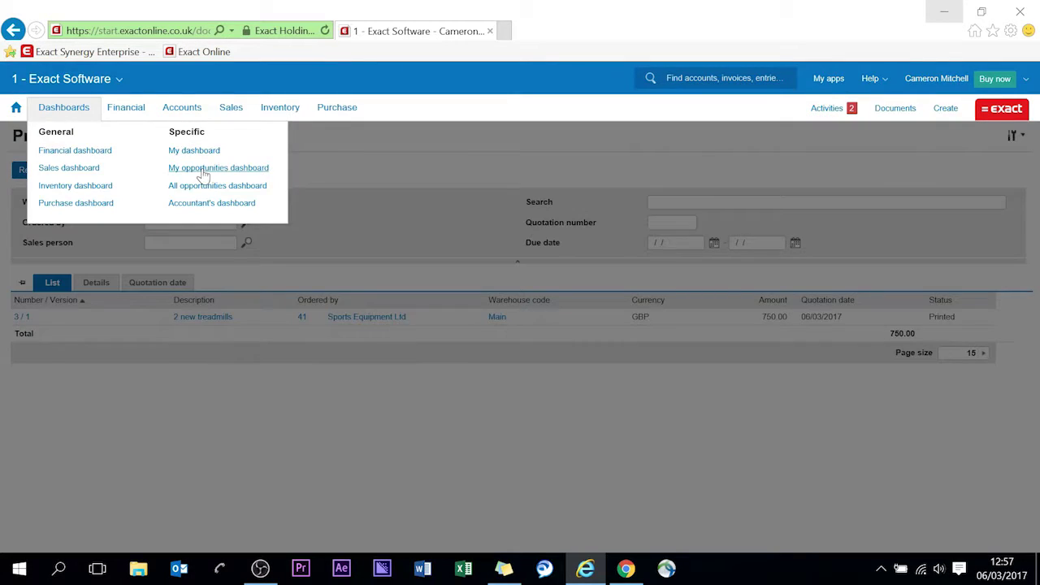
click(204, 168)
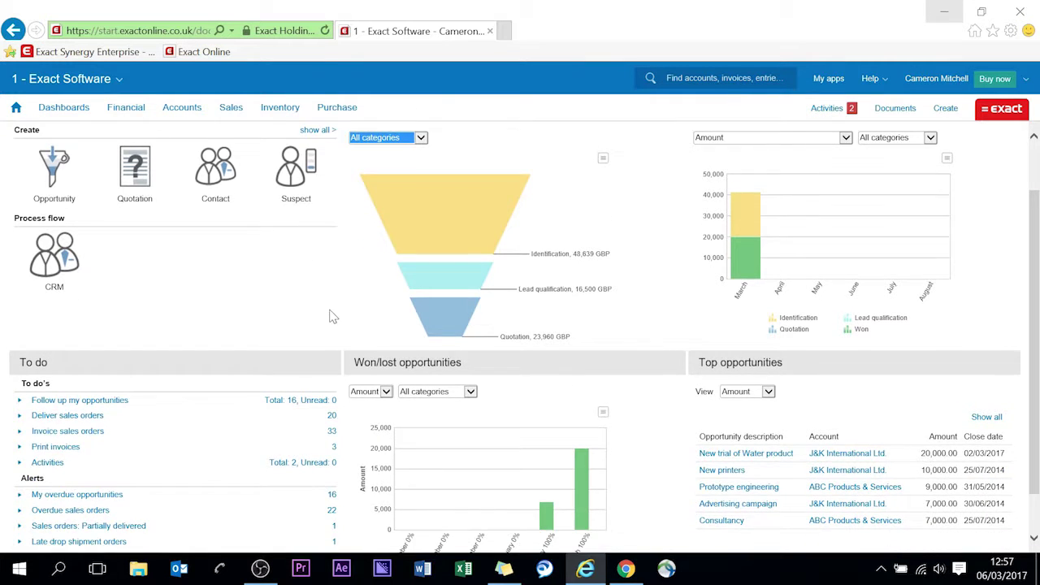
Open the '2 new treadmills' opportunity from the overdue opportunities list.
scroll(327, 321, down, 3)
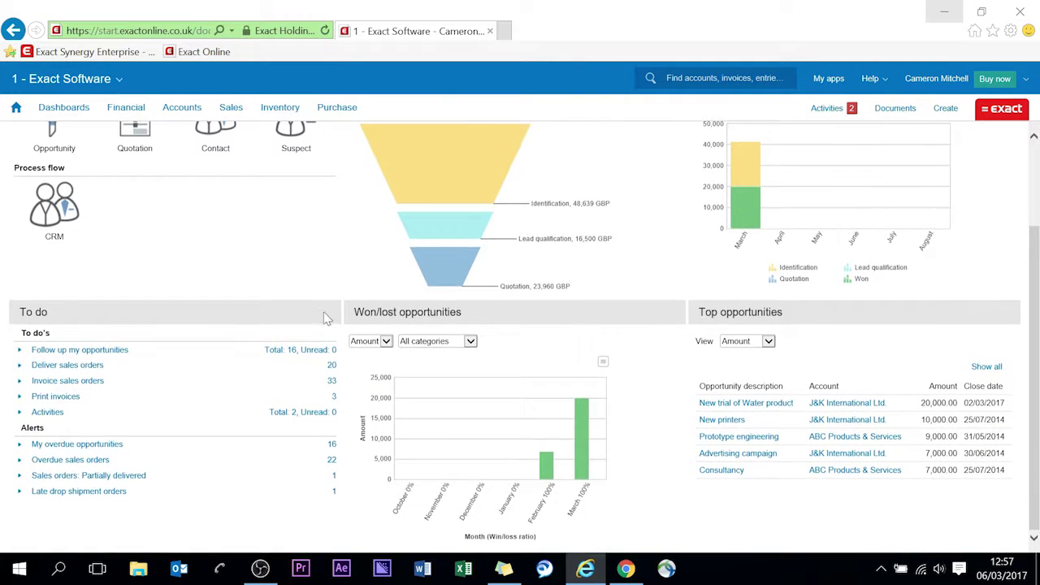
click(330, 446)
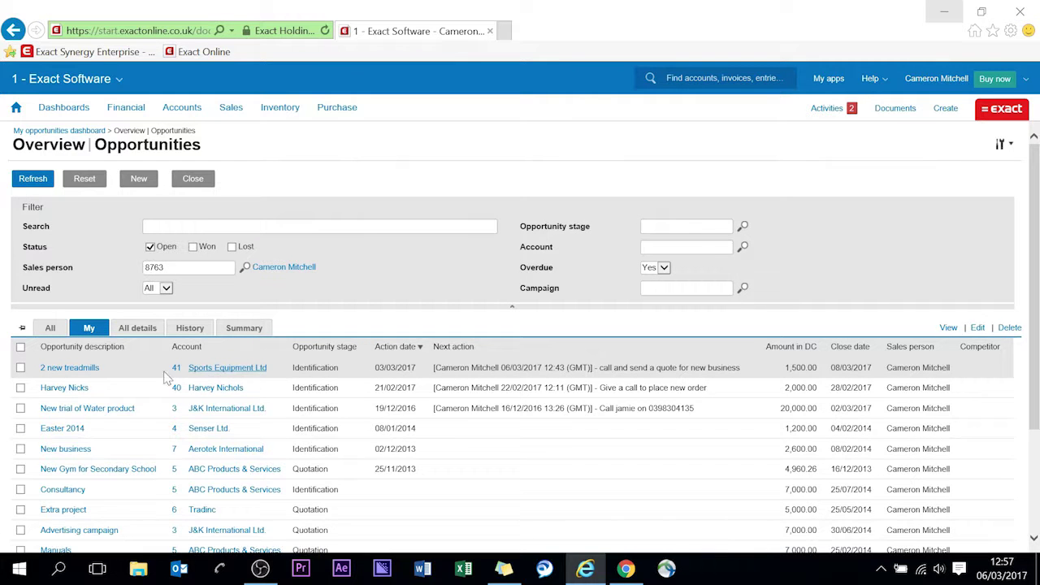
click(77, 370)
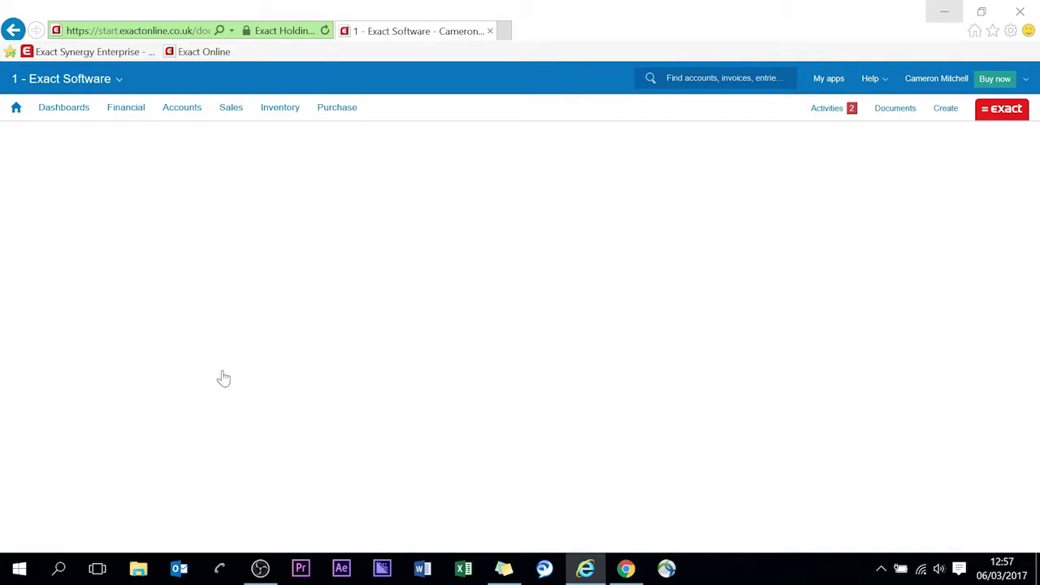
View the quot3_1.PDF quotation attachment from the opportunity's Documents list.
scroll(148, 423, down, 1)
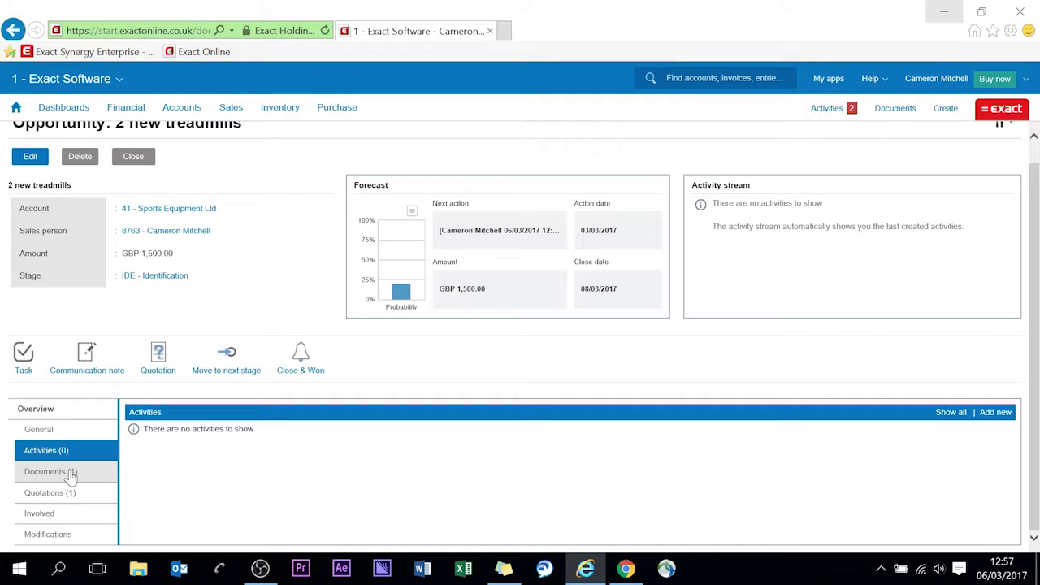
click(70, 473)
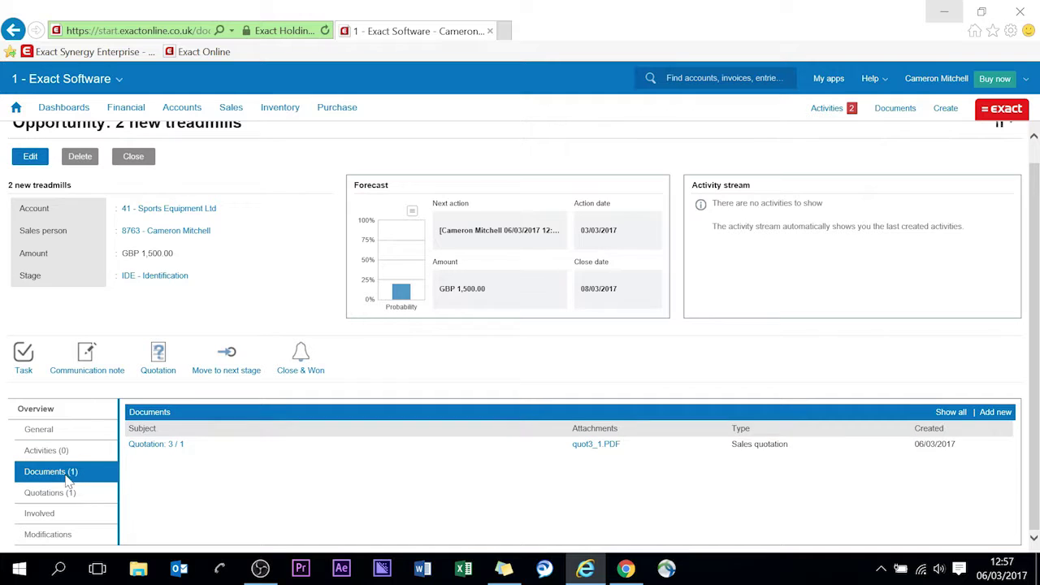
click(605, 447)
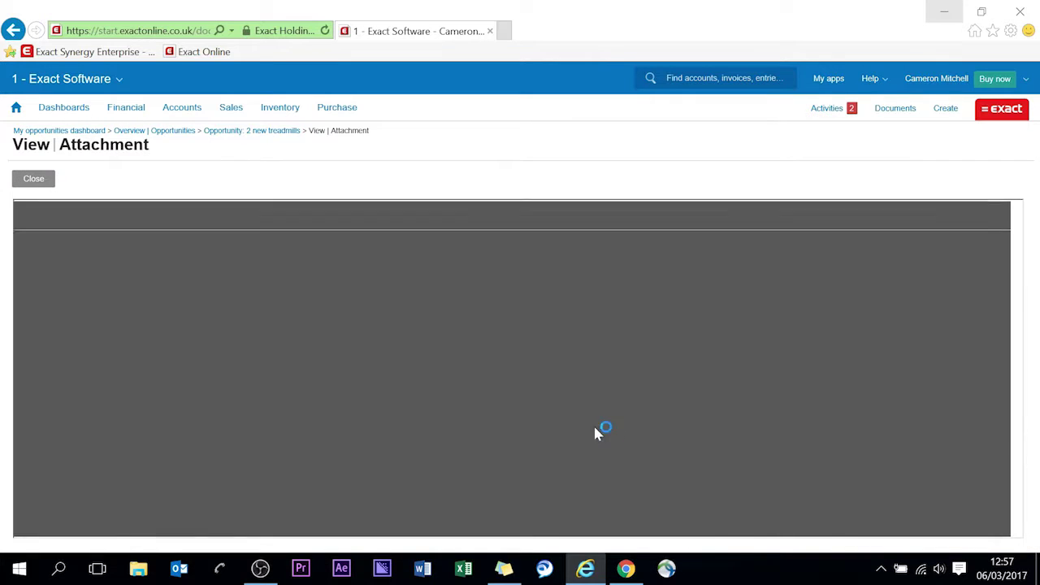
scroll(626, 312, down, 6)
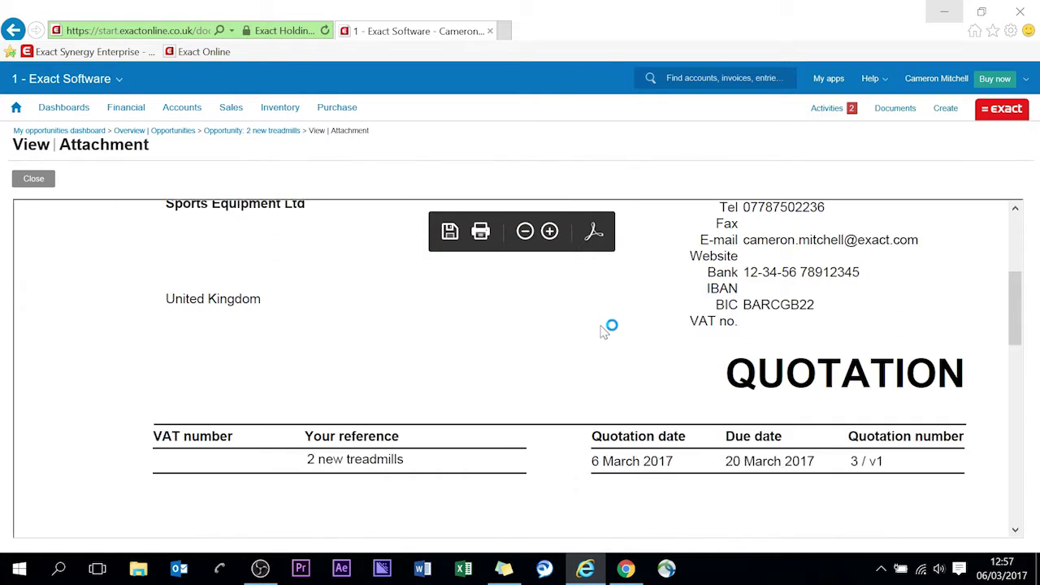
scroll(602, 332, up, 3)
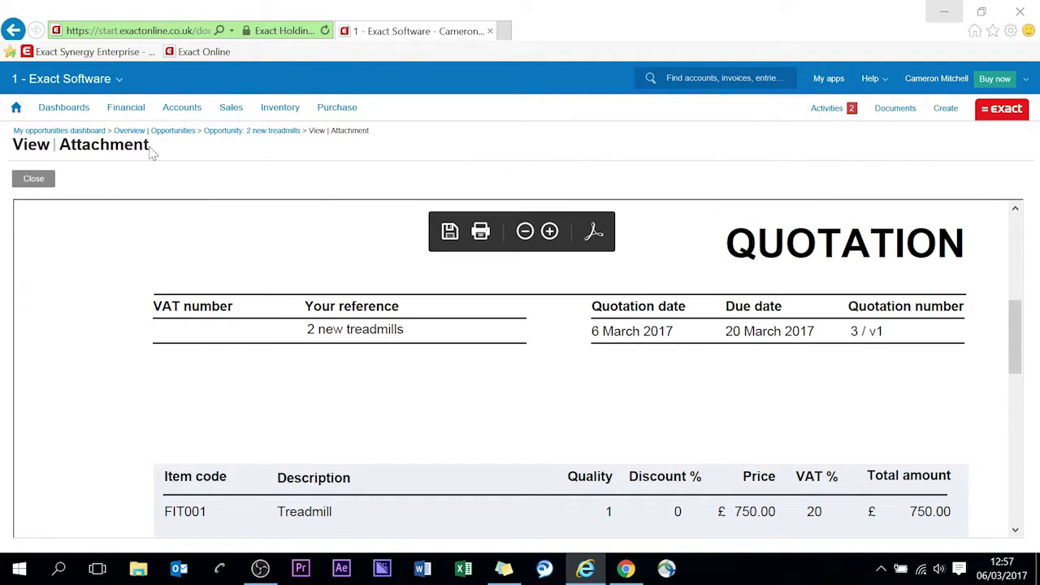
Go back to the opportunity and list its documents again, showing Quotation 3/1.
click(13, 30)
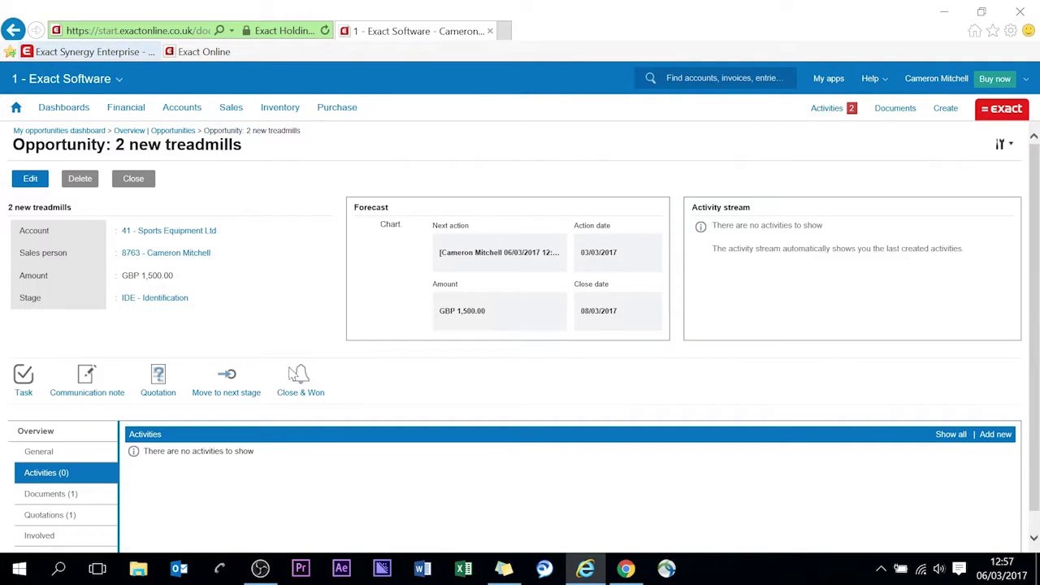
scroll(116, 441, down, 1)
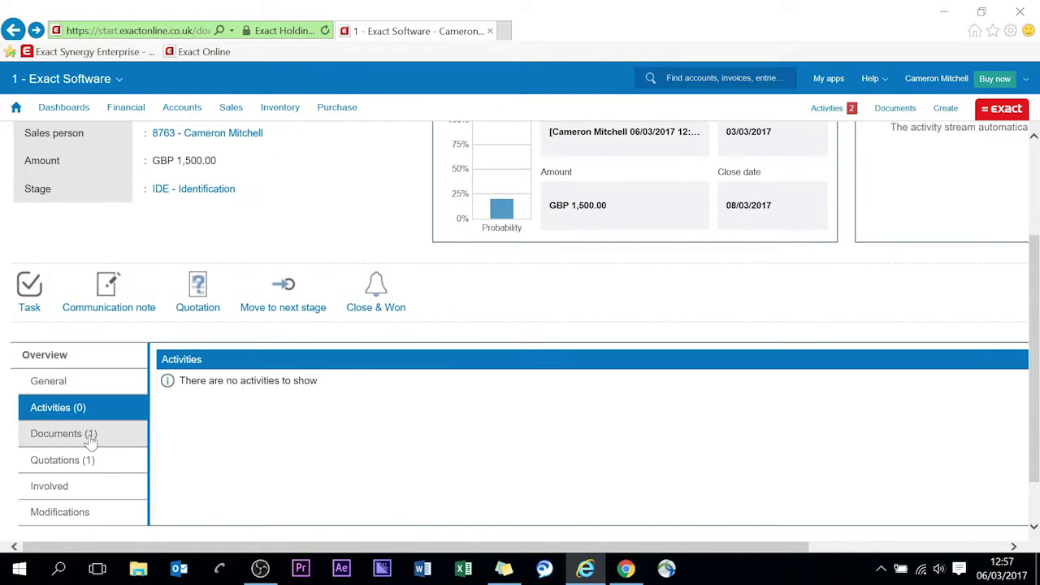
click(89, 432)
scroll(407, 414, down, 1)
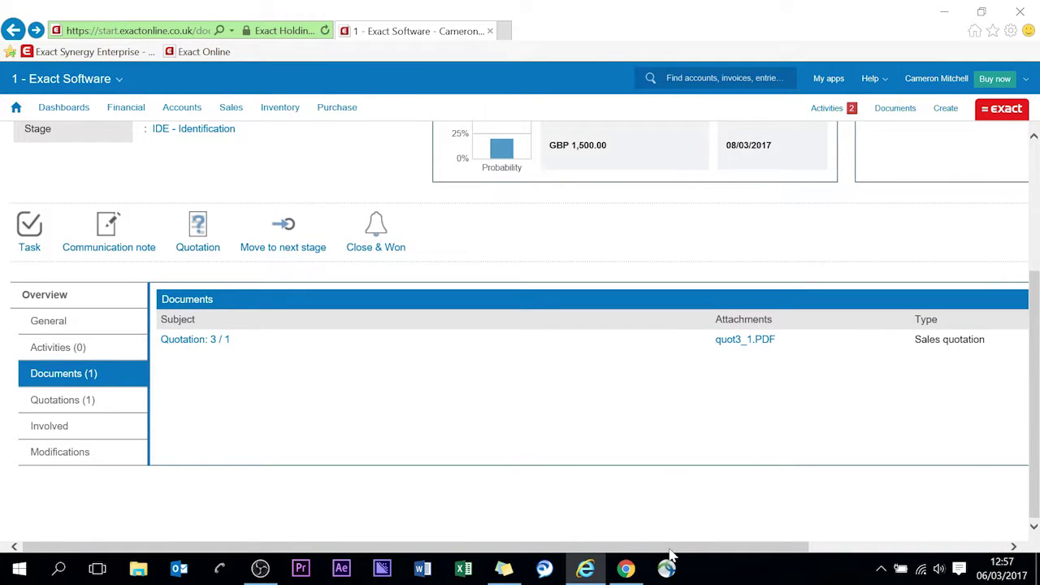
scroll(669, 546, right, 3)
Zoom the page out and begin accepting Quotation 3/1, looking up acceptance reason codes.
key(ctrl+minus)
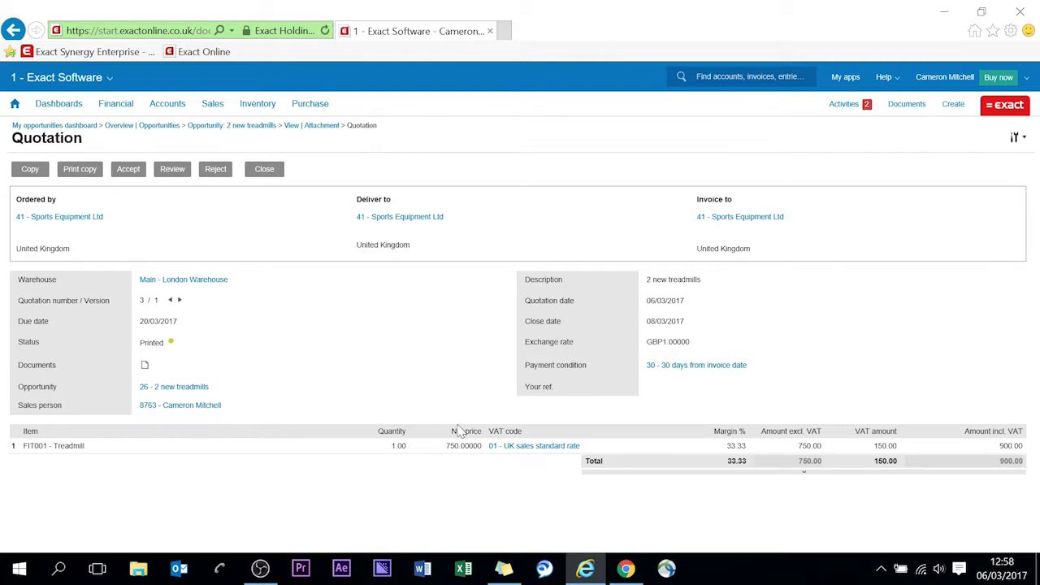
click(128, 169)
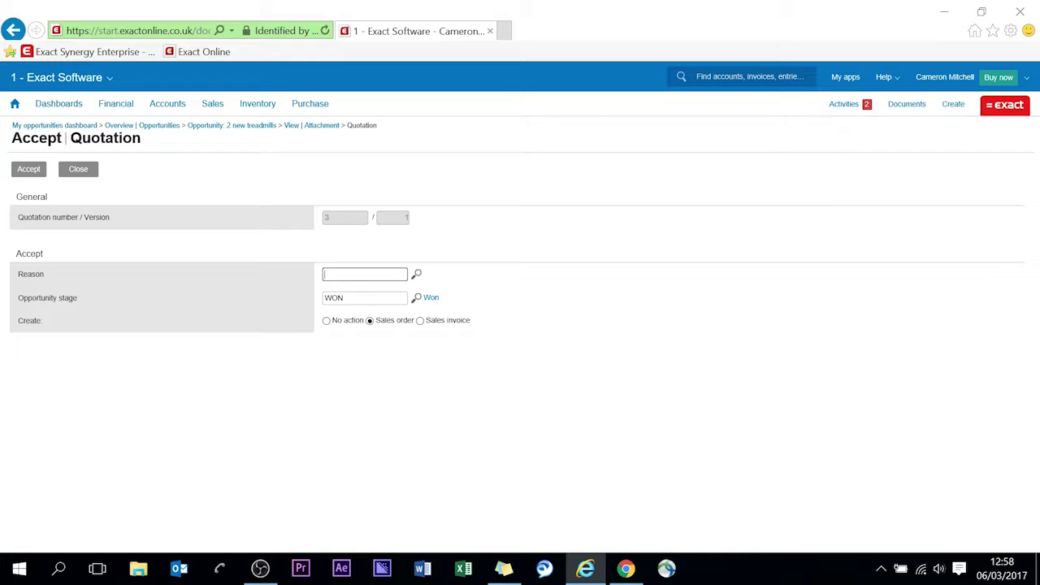
key(F2)
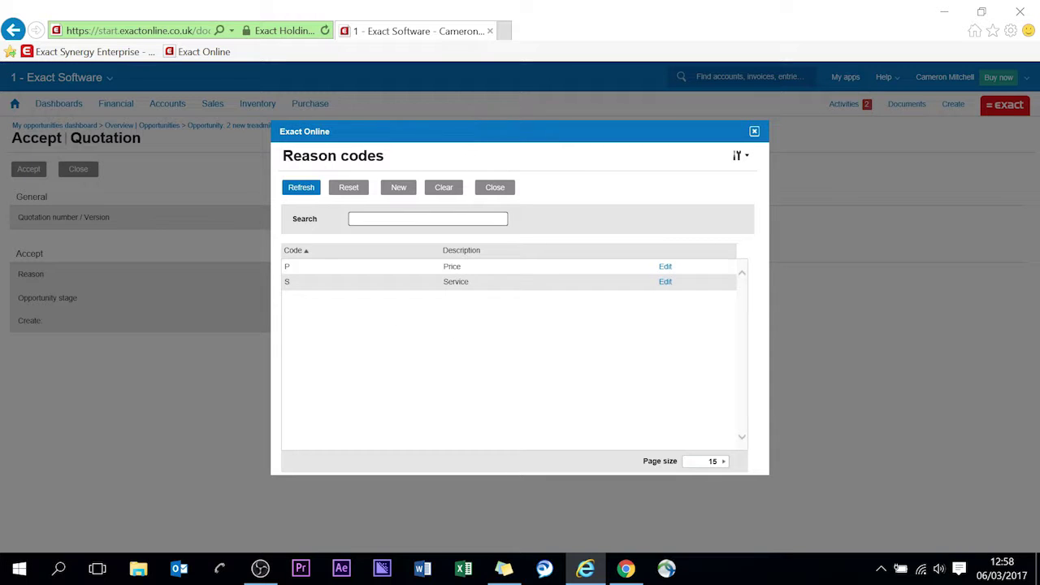
Accept Quotation 3/1 with reason P - Price, creating sales order 42, and open it.
click(470, 270)
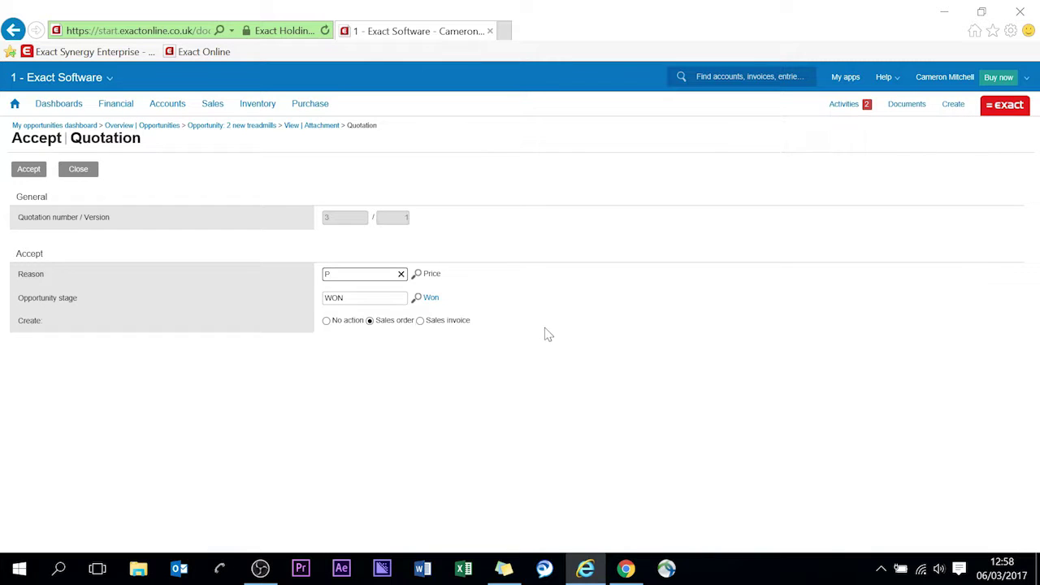
click(31, 171)
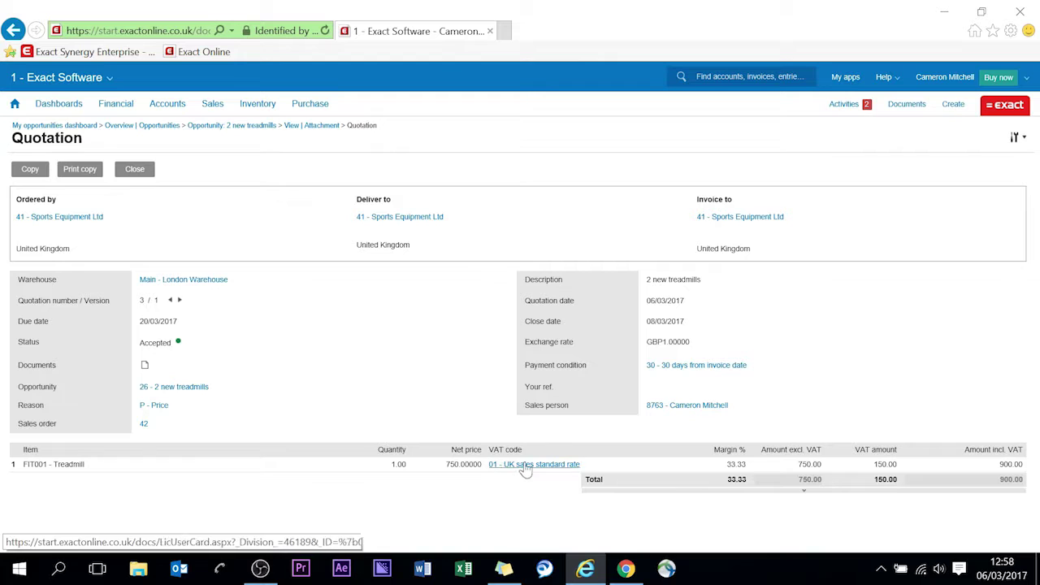
click(145, 425)
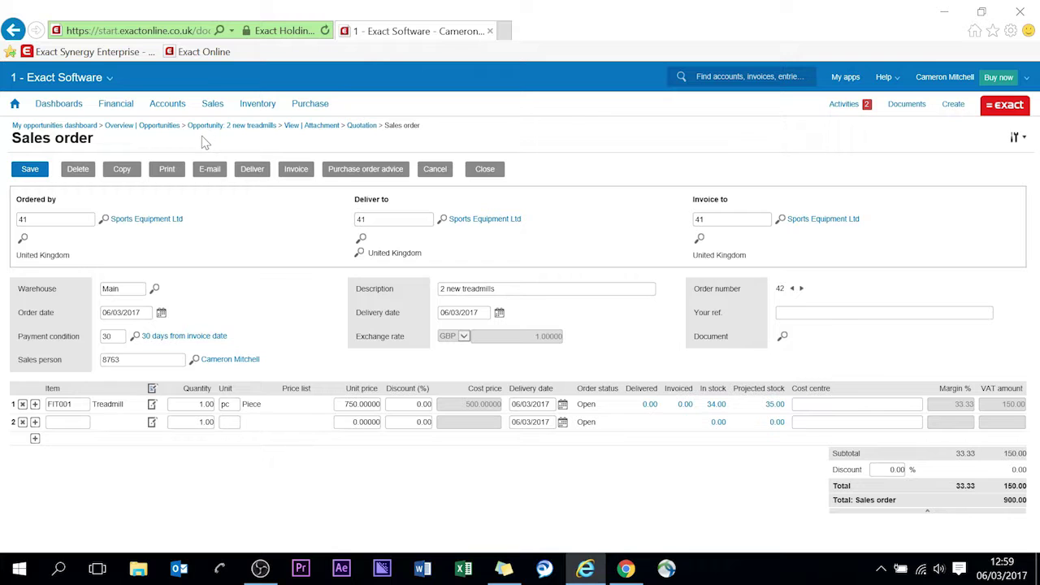
From sales order 42, open the Accounts menu to browse account types.
click(169, 106)
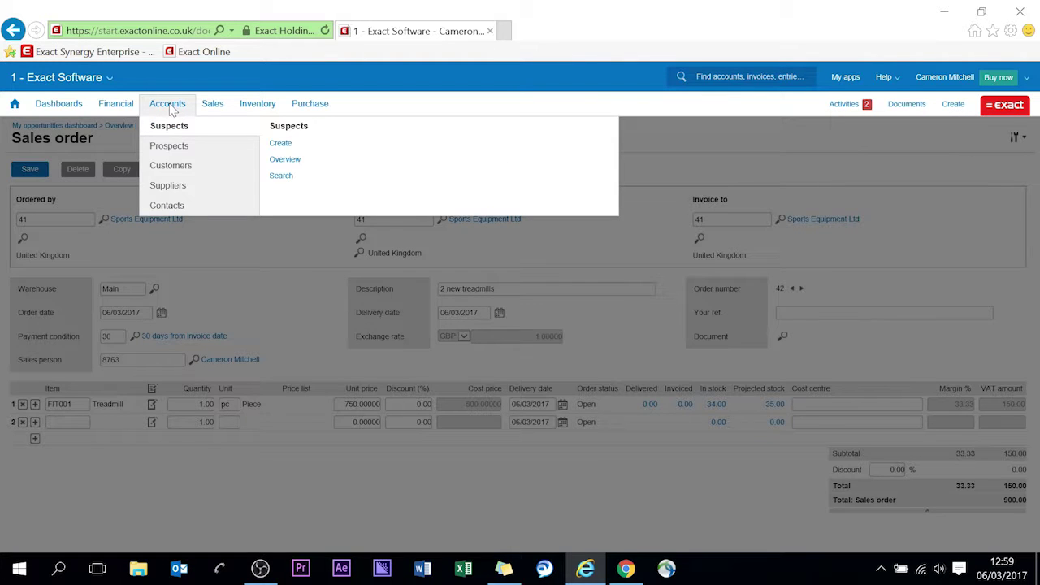
Open the Customers overview and page through it to account 41 - Sports Equipment Ltd.
mouse_move(180, 169)
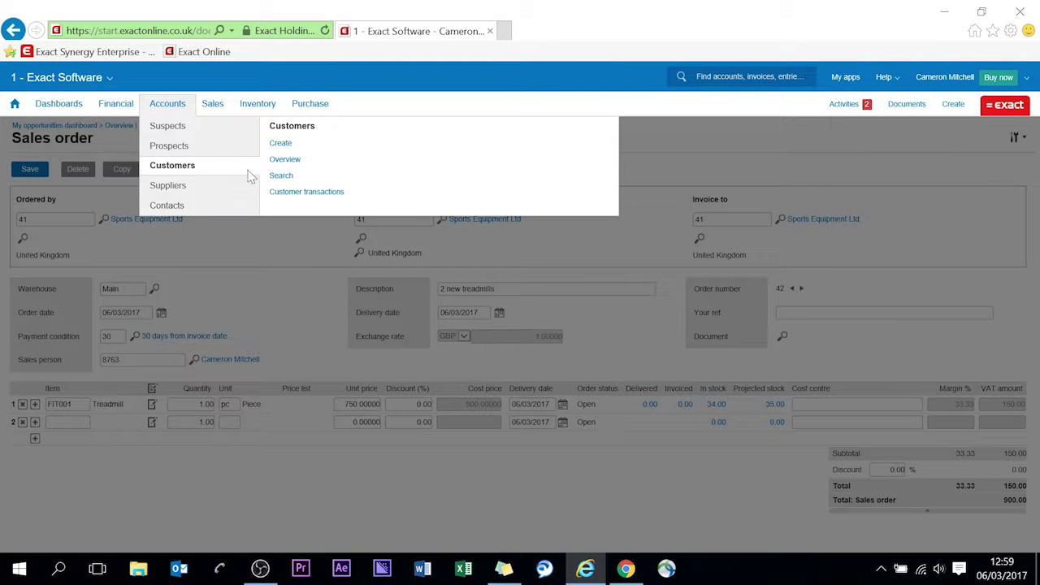
click(286, 165)
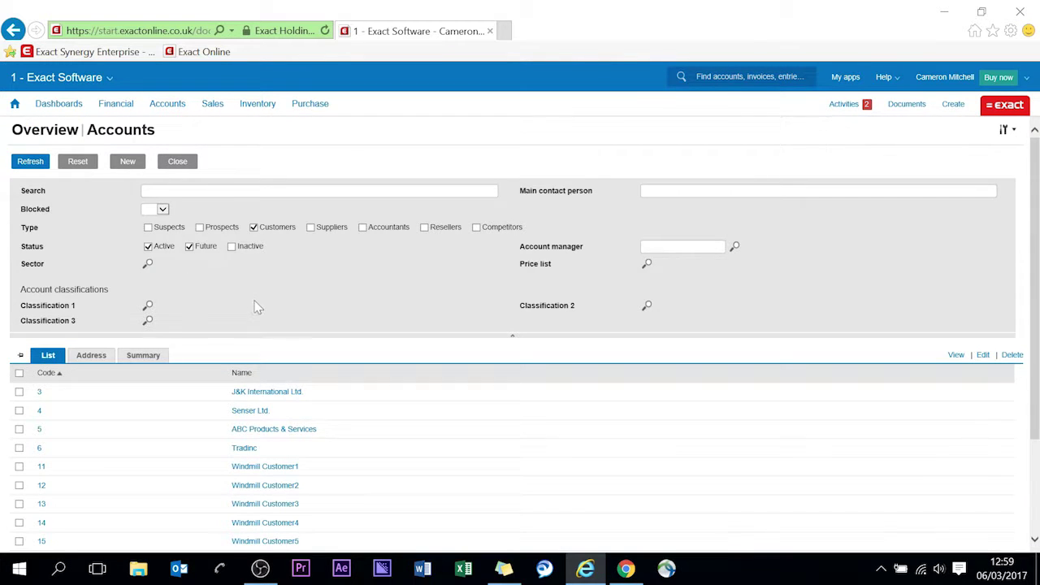
scroll(257, 307, down, 3)
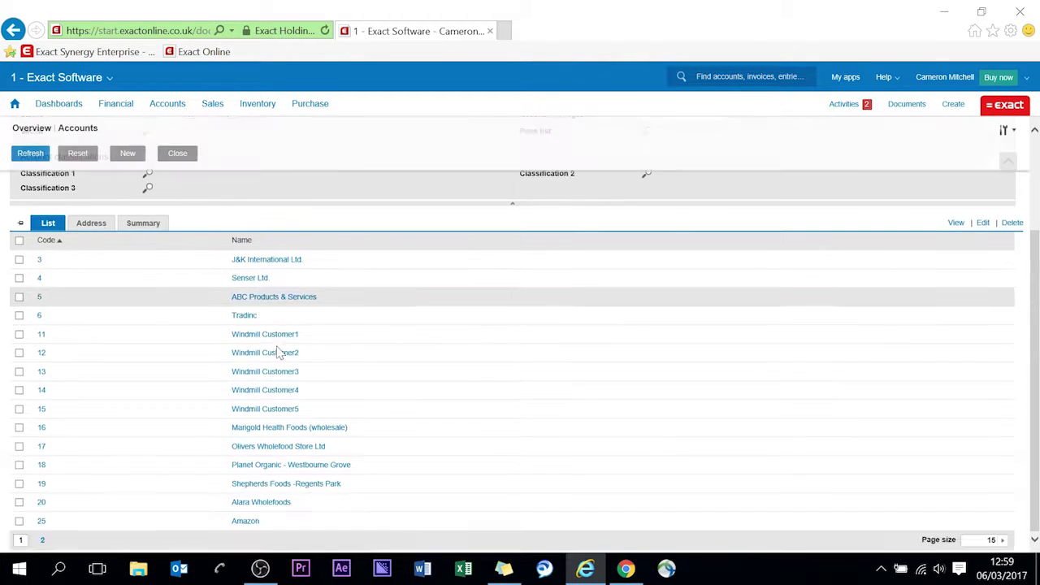
click(42, 540)
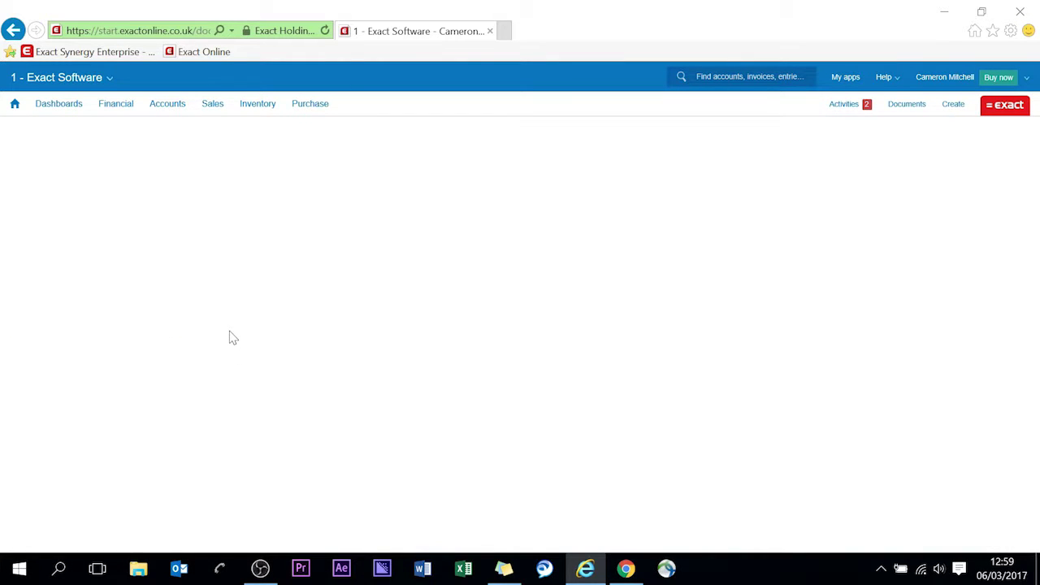
scroll(233, 293, down, 1)
scroll(195, 274, up, 1)
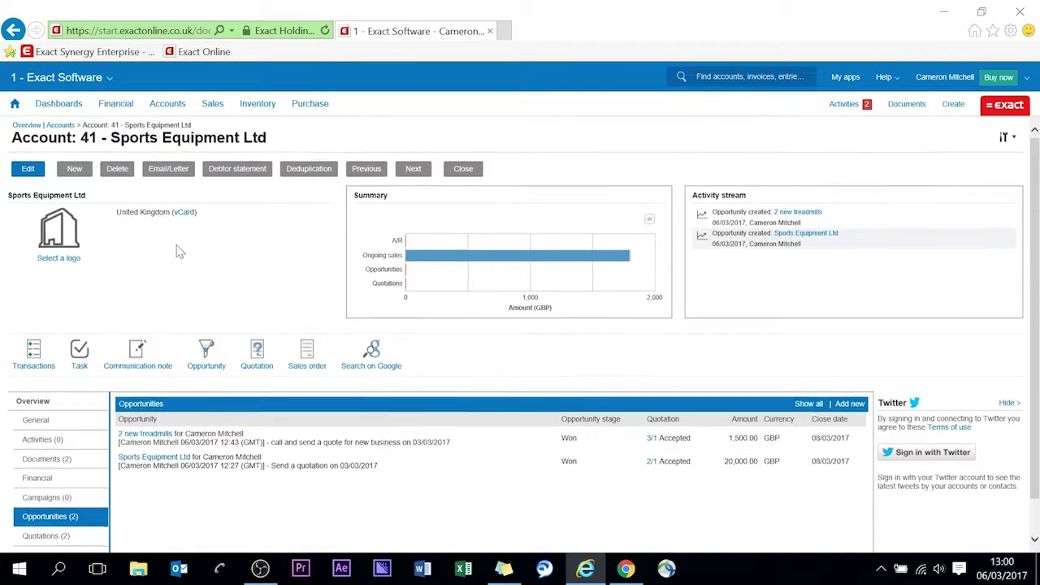
scroll(133, 298, down, 1)
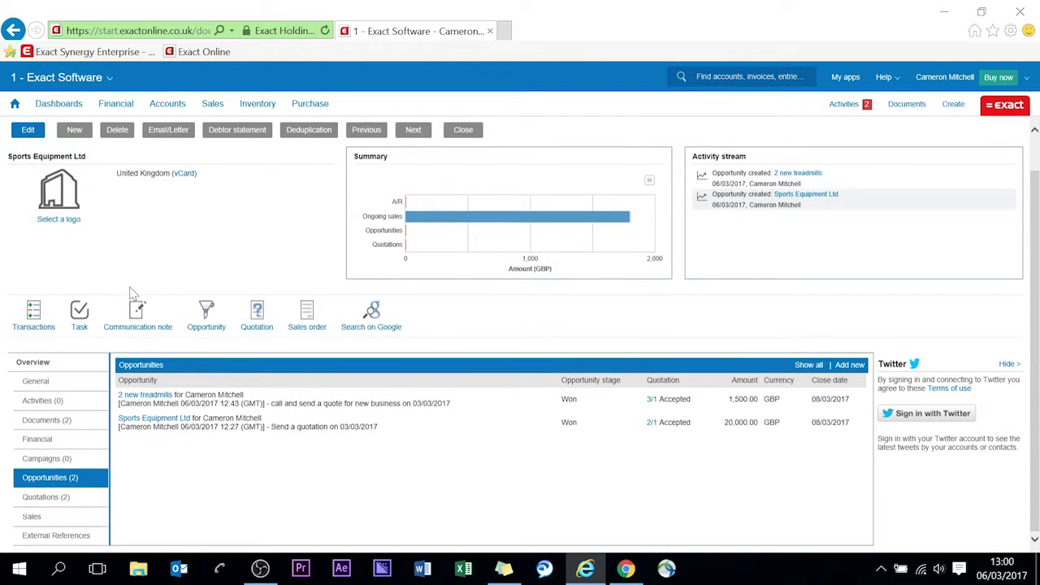
View the quot3_1.PDF file from the account's Documents (2) list.
click(63, 422)
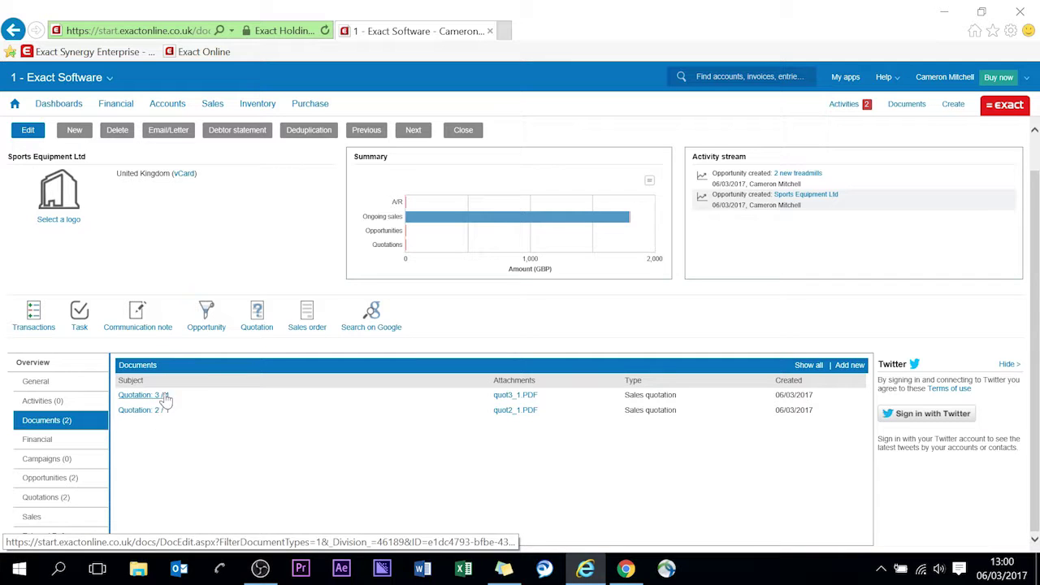
click(516, 398)
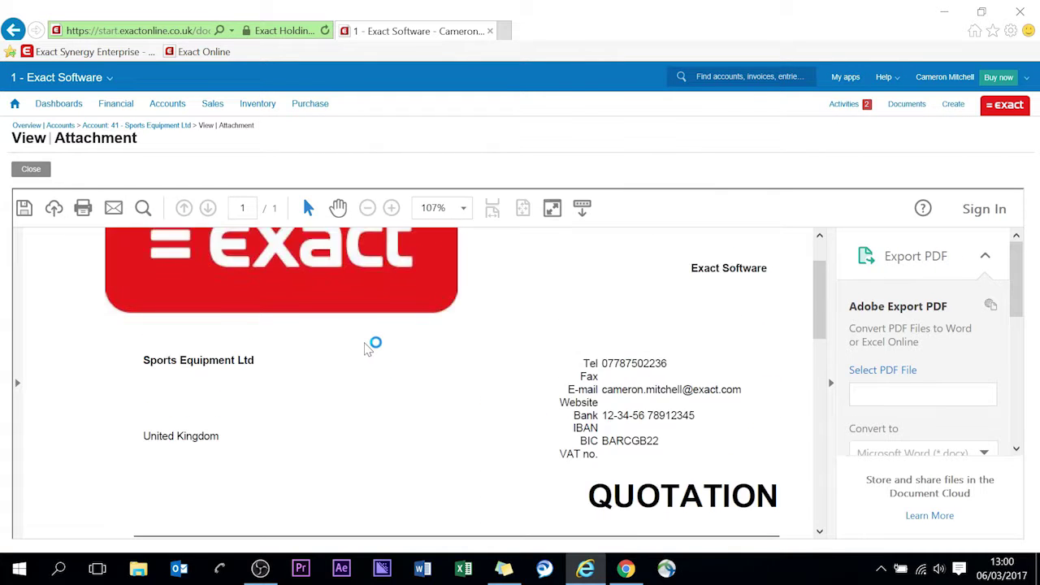
scroll(366, 355, down, 2)
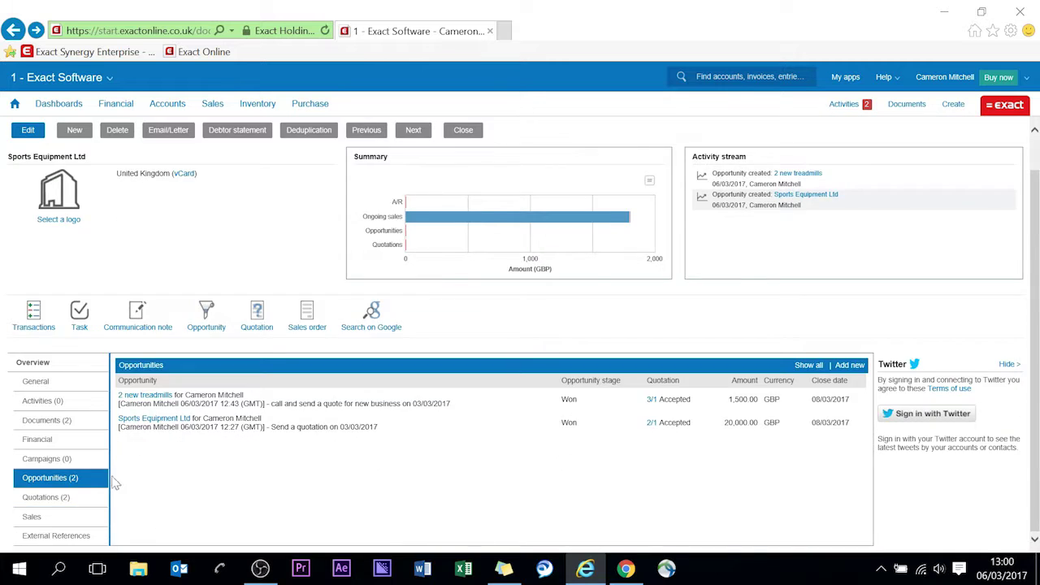
scroll(77, 493, down, 2)
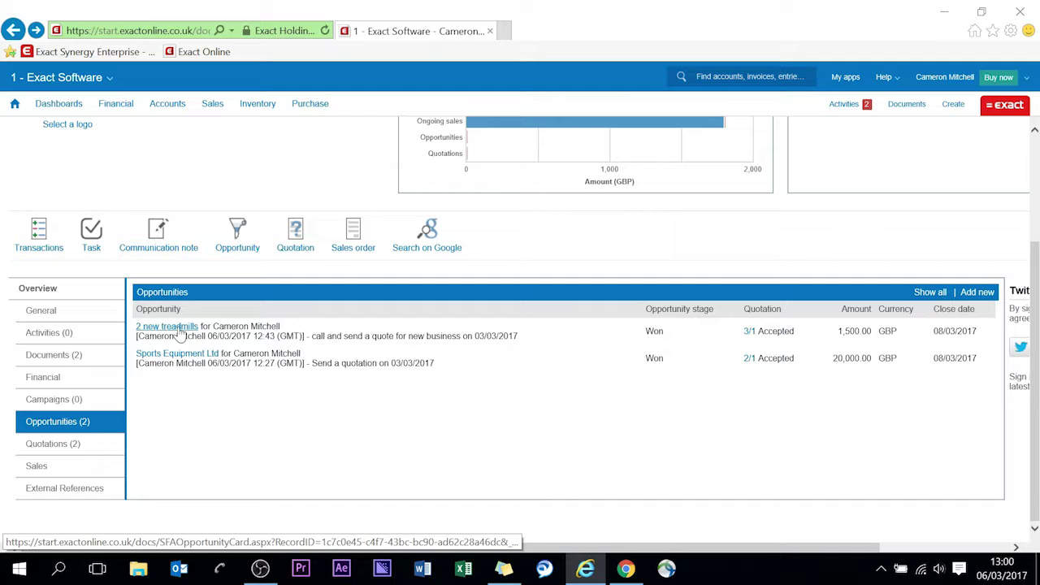
Open the sent document for quotation 3/1 from the account's Quotations (2) list.
click(61, 444)
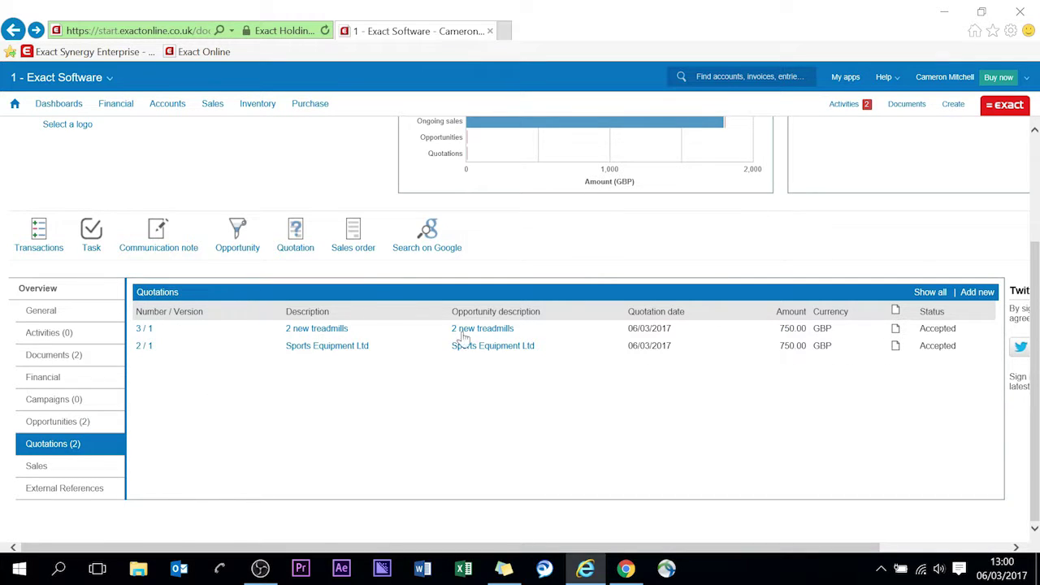
click(896, 331)
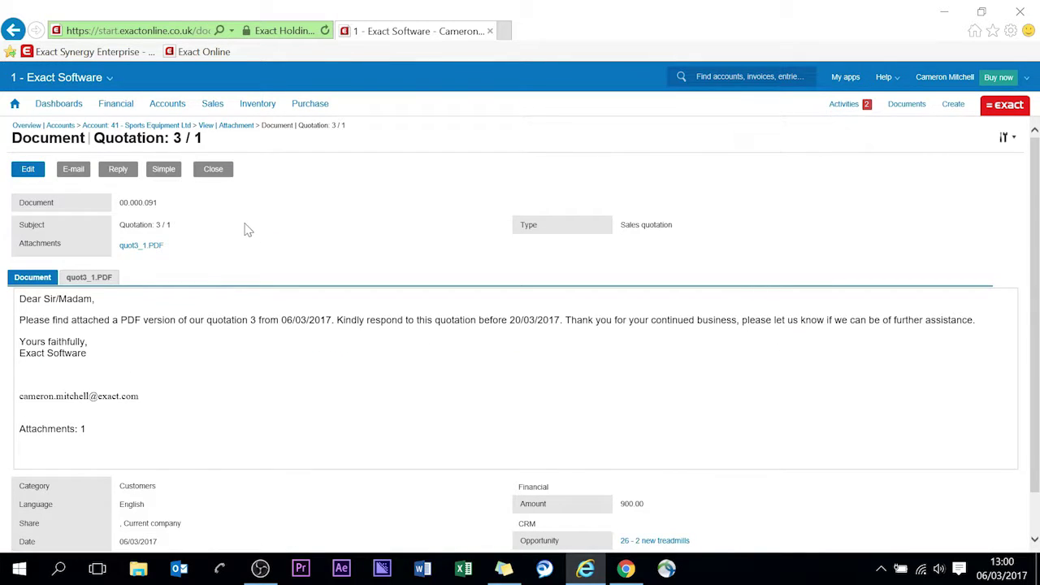
scroll(319, 501, down, 1)
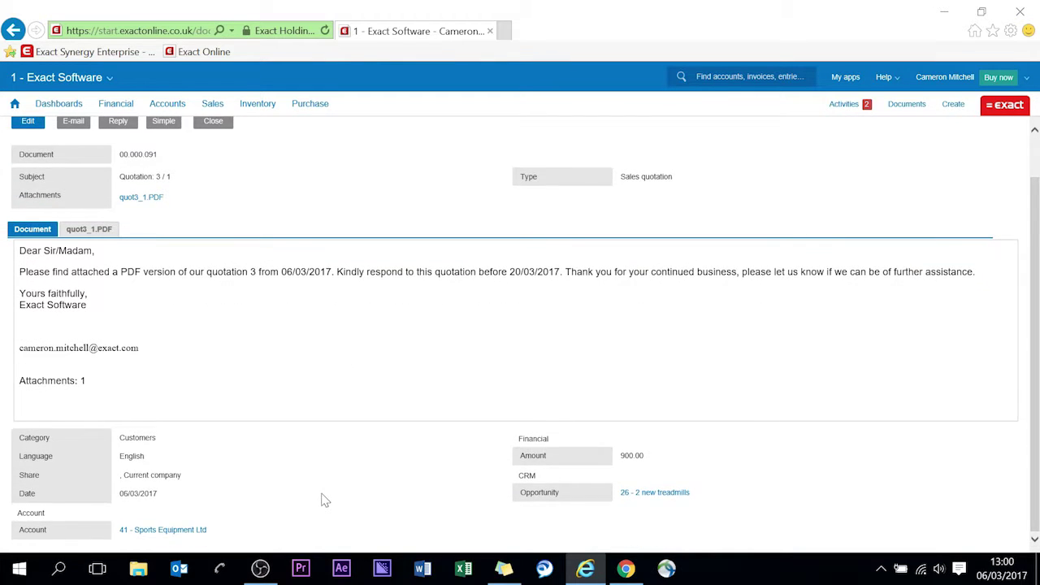
scroll(321, 500, up, 1)
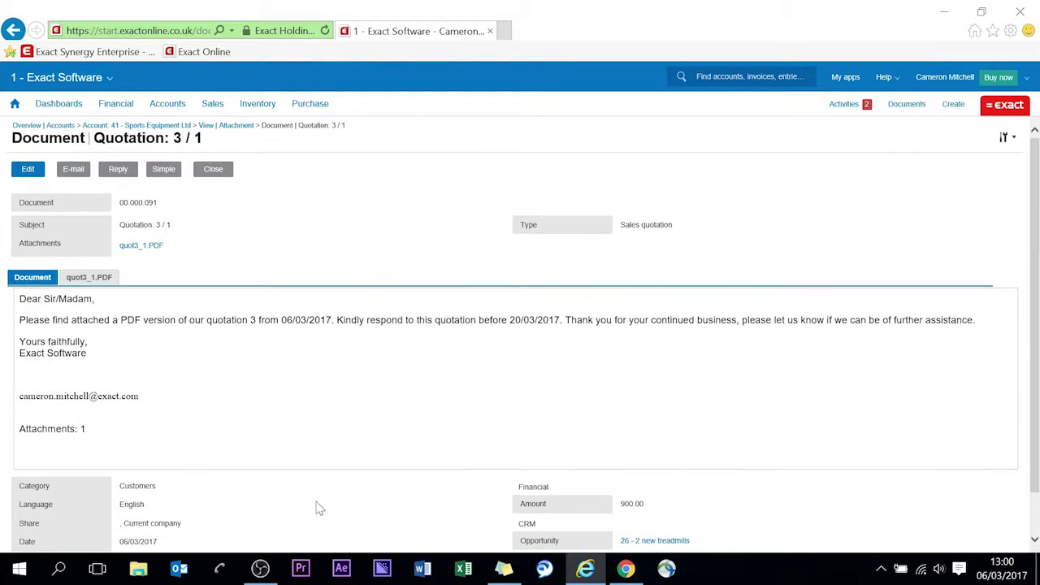
click(180, 571)
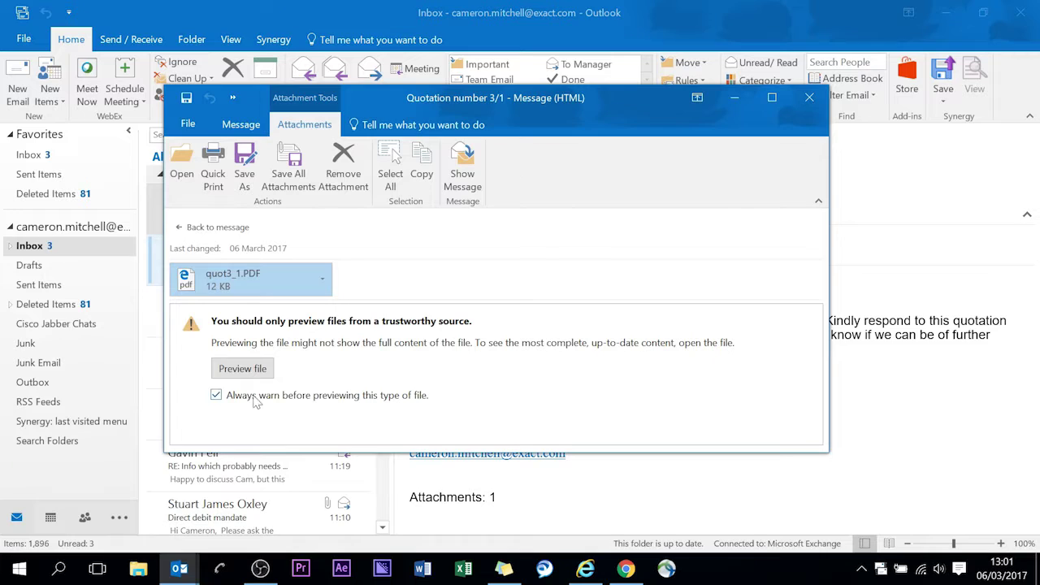
Open quot3_1.PDF from the Quotation number 3/1 email in Outlook.
double_click(259, 281)
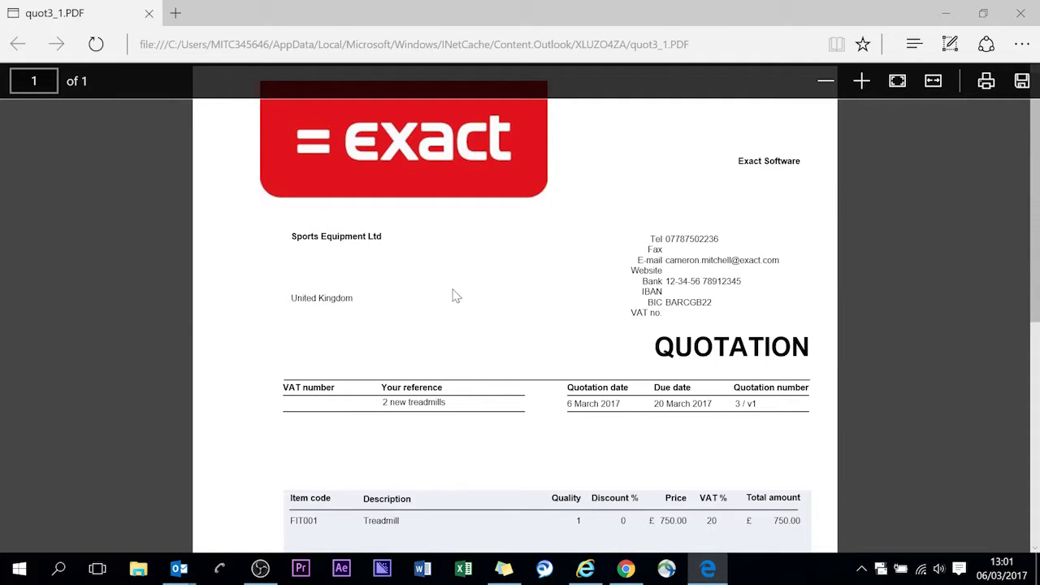
Scroll through the £900.00 treadmill quotation PDF, close Edge and go back to Exact Online.
scroll(477, 270, down, 5)
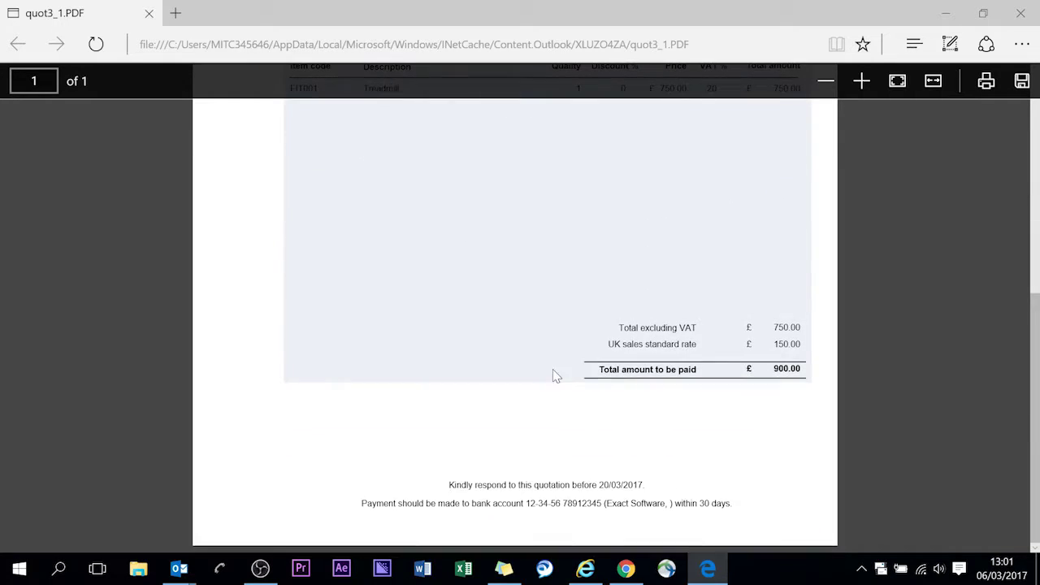
scroll(651, 468, up, 5)
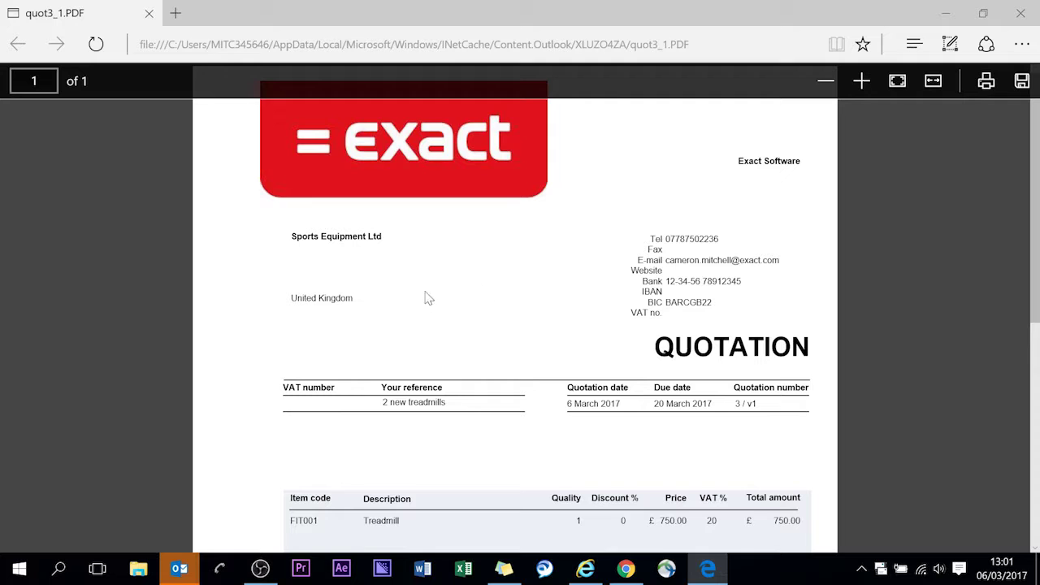
click(1021, 13)
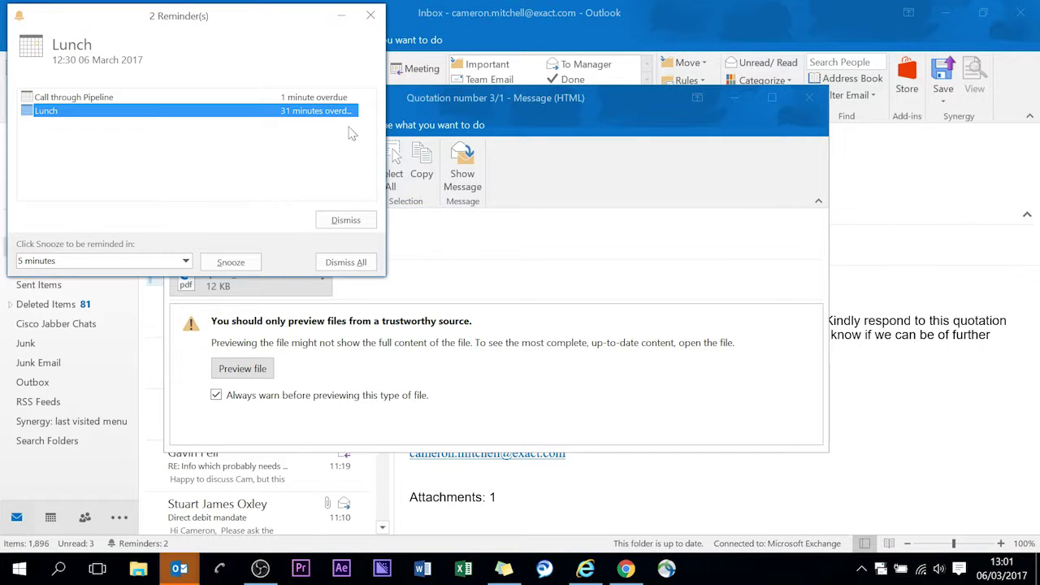
click(585, 568)
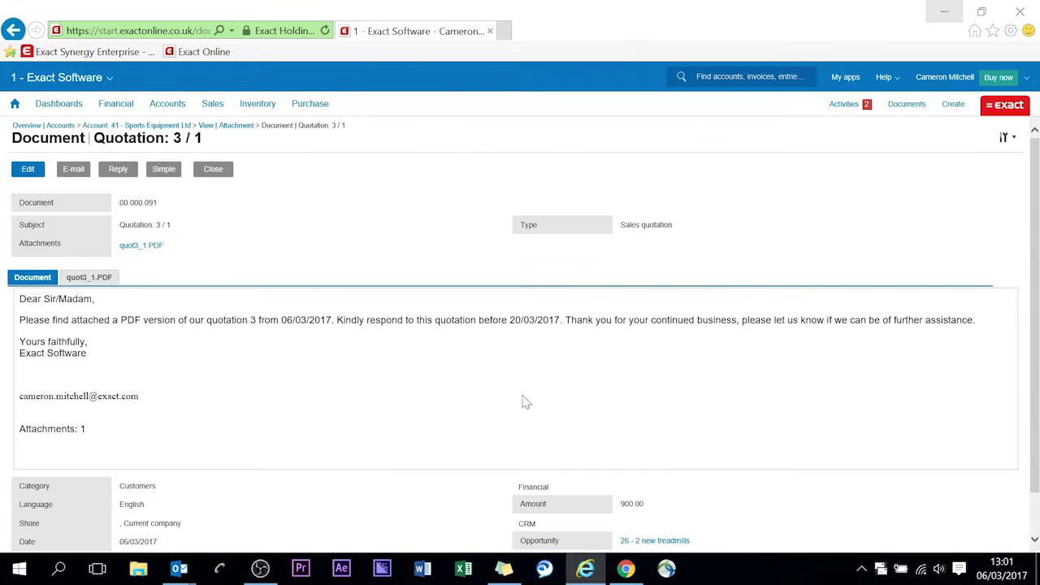
Close the quotation document and attachment view to get back to the Sports Equipment Ltd account.
click(217, 170)
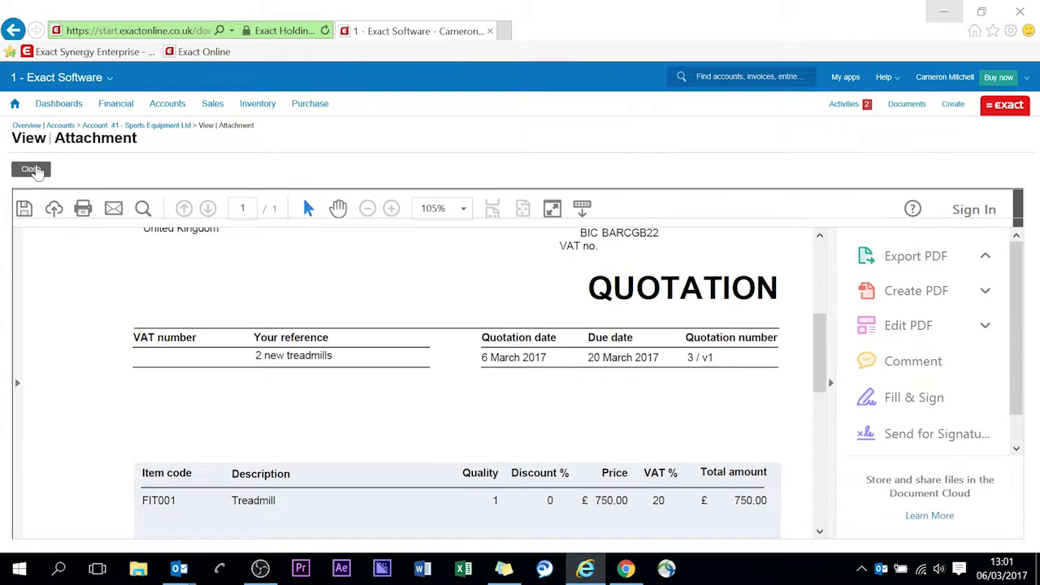
click(31, 169)
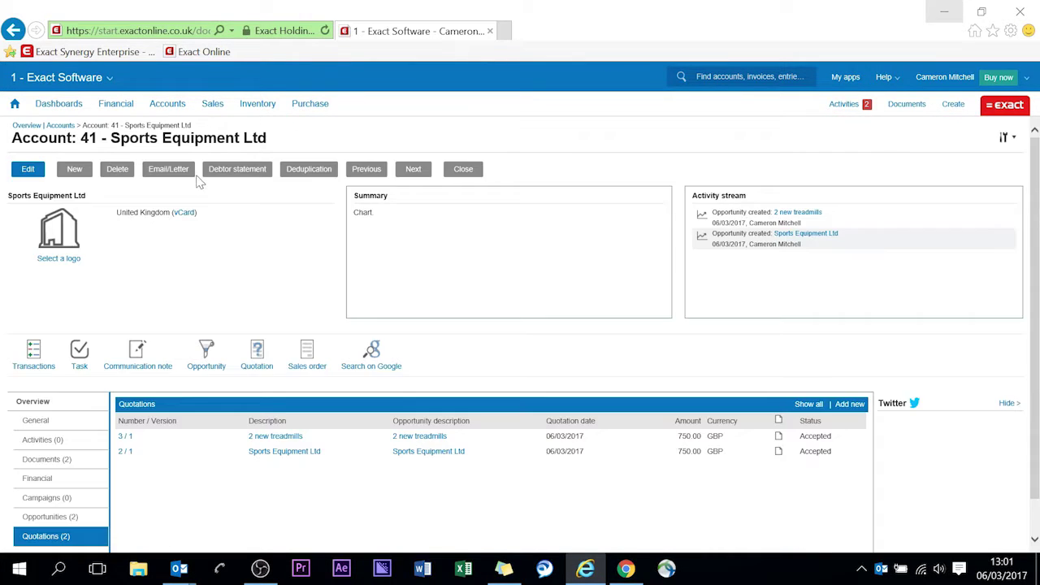
scroll(174, 265, down, 1)
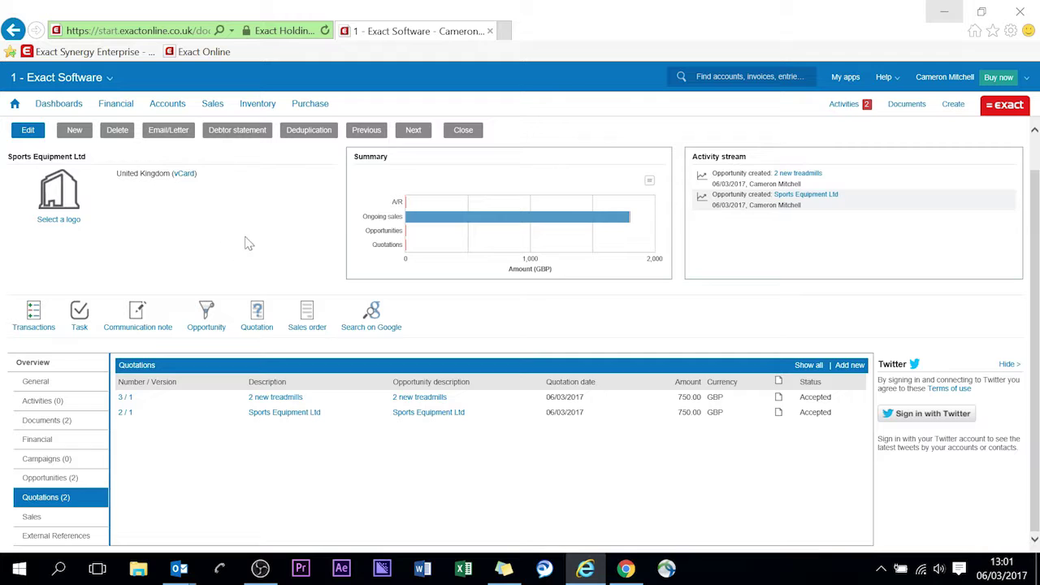
scroll(236, 213, up, 1)
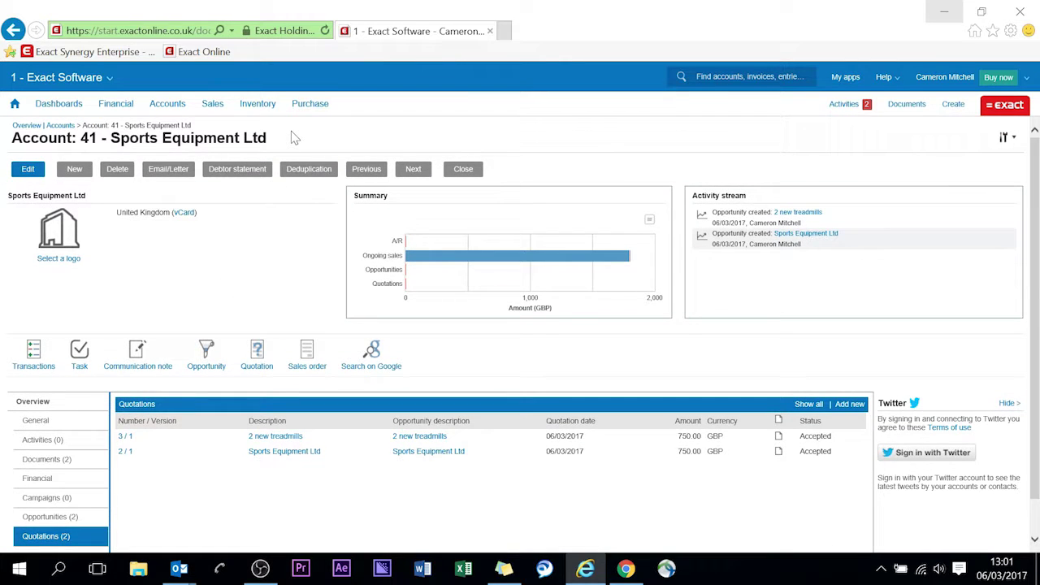